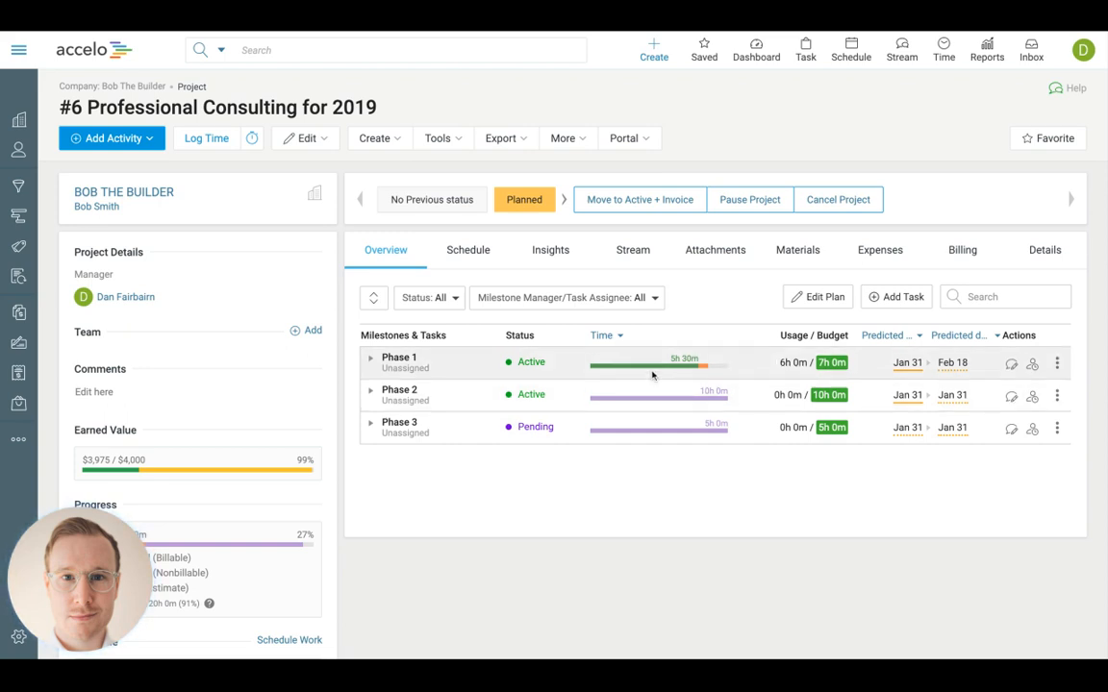
Review the time usage and budget of the project's phases, including the tasks under Phase 2.
mouse_move(649, 371)
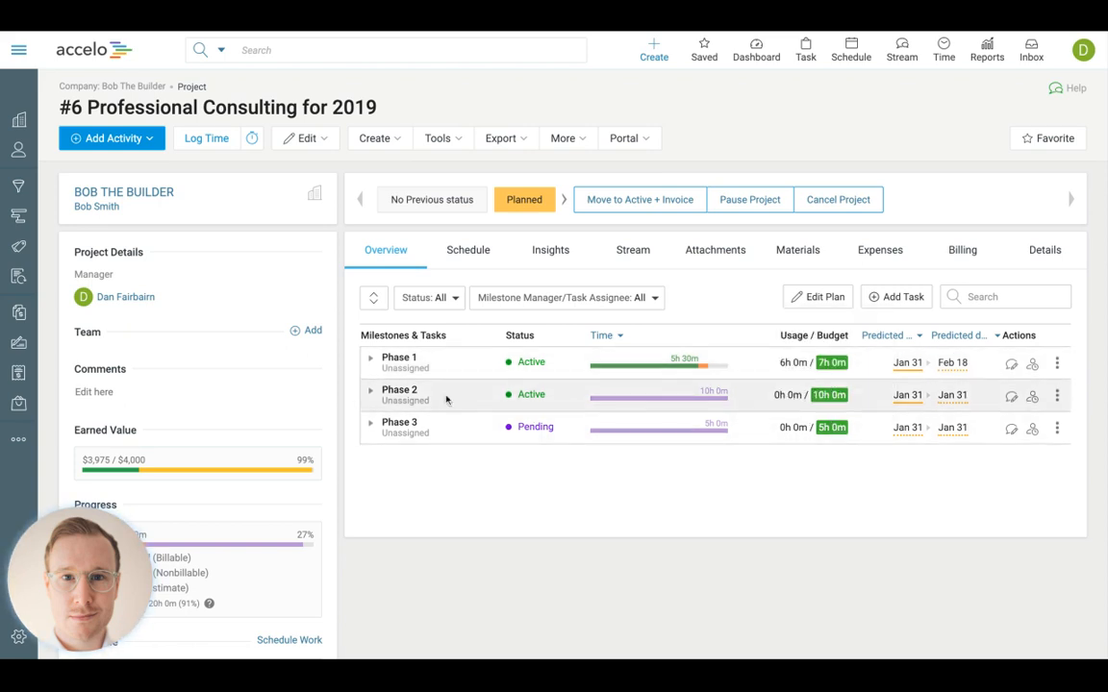
click(371, 394)
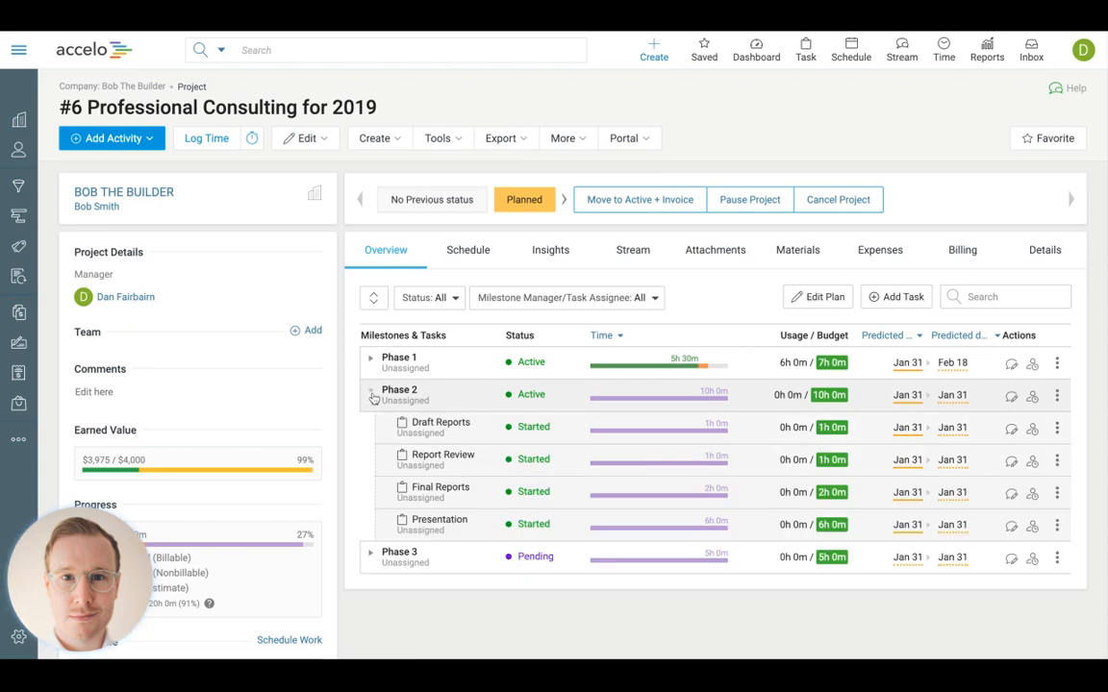
click(371, 394)
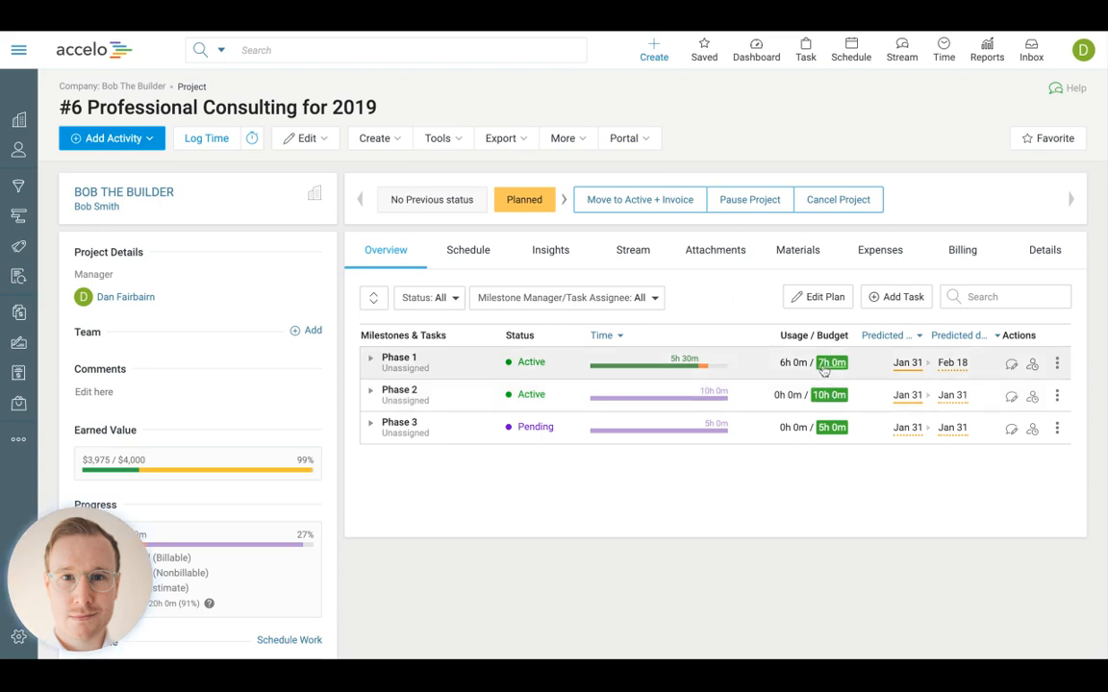
mouse_move(836, 397)
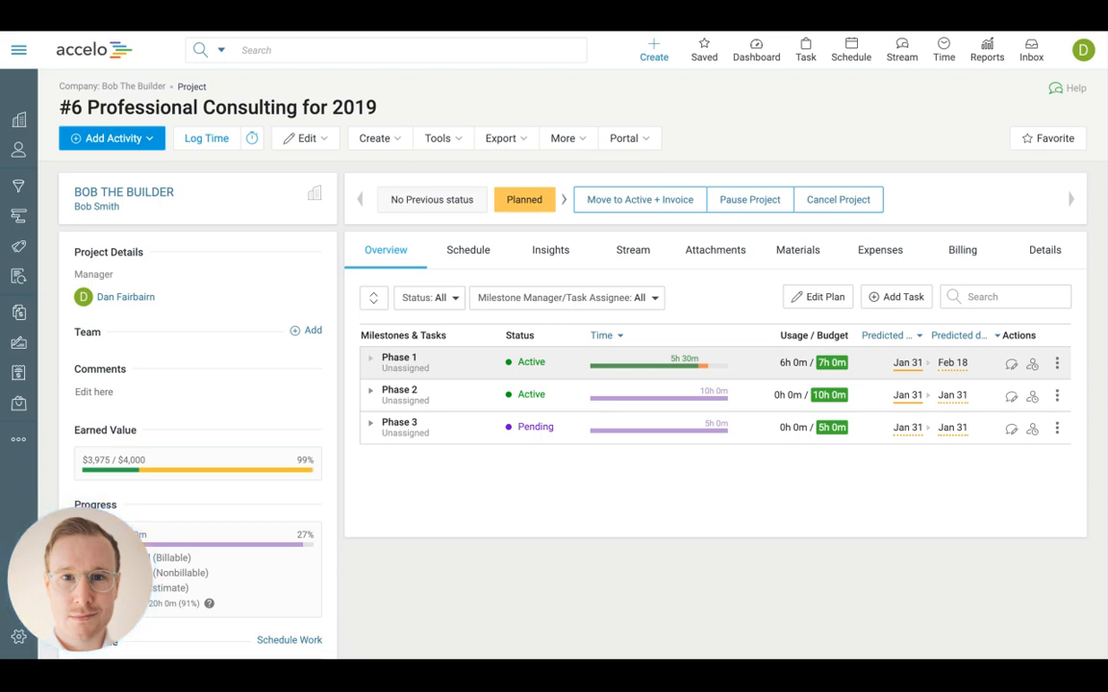
Start a new invoice from the #6 Professional Consulting for 2019 project.
click(360, 139)
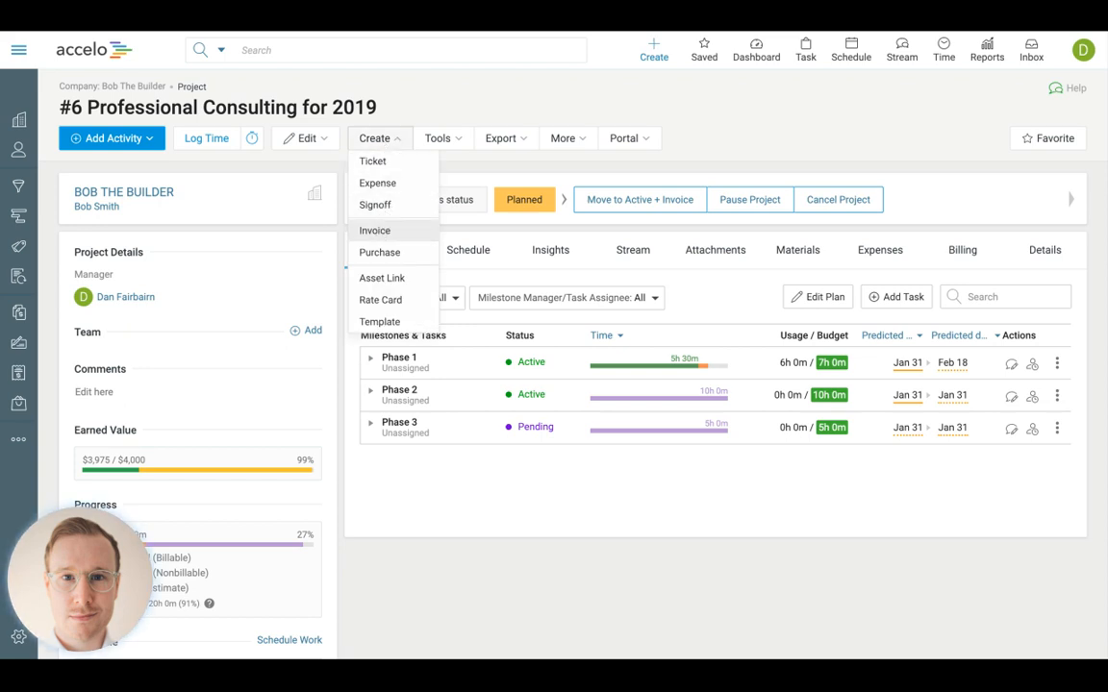
click(381, 234)
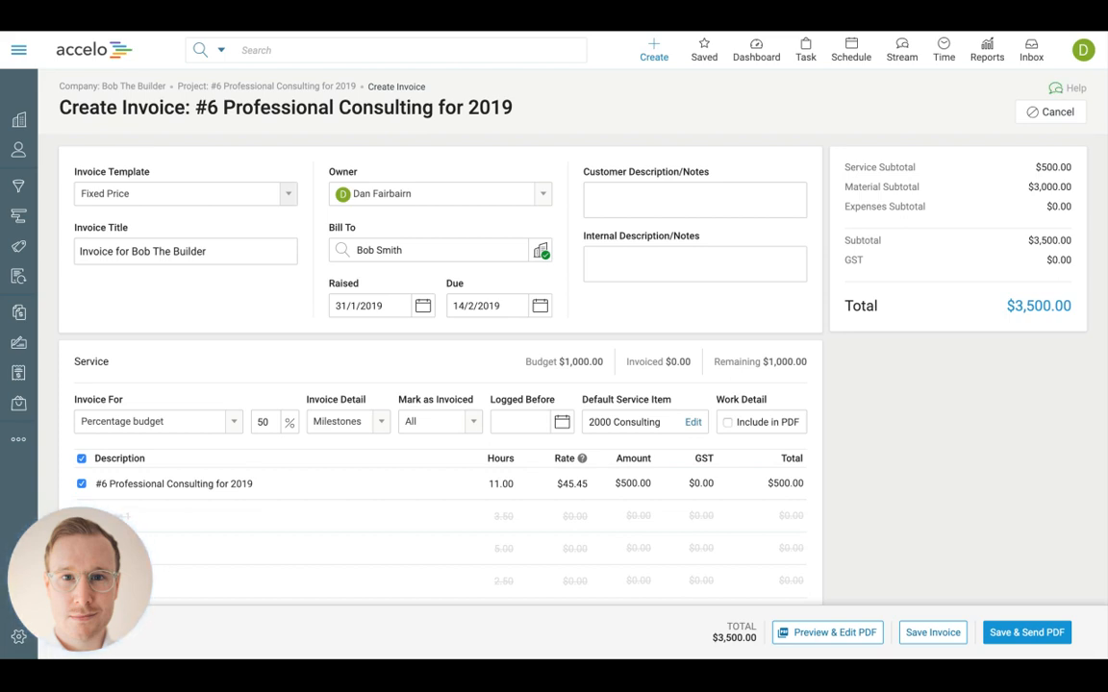
Switch the invoice template to Time, Materials, and Expenses and back to Fixed Price.
click(255, 192)
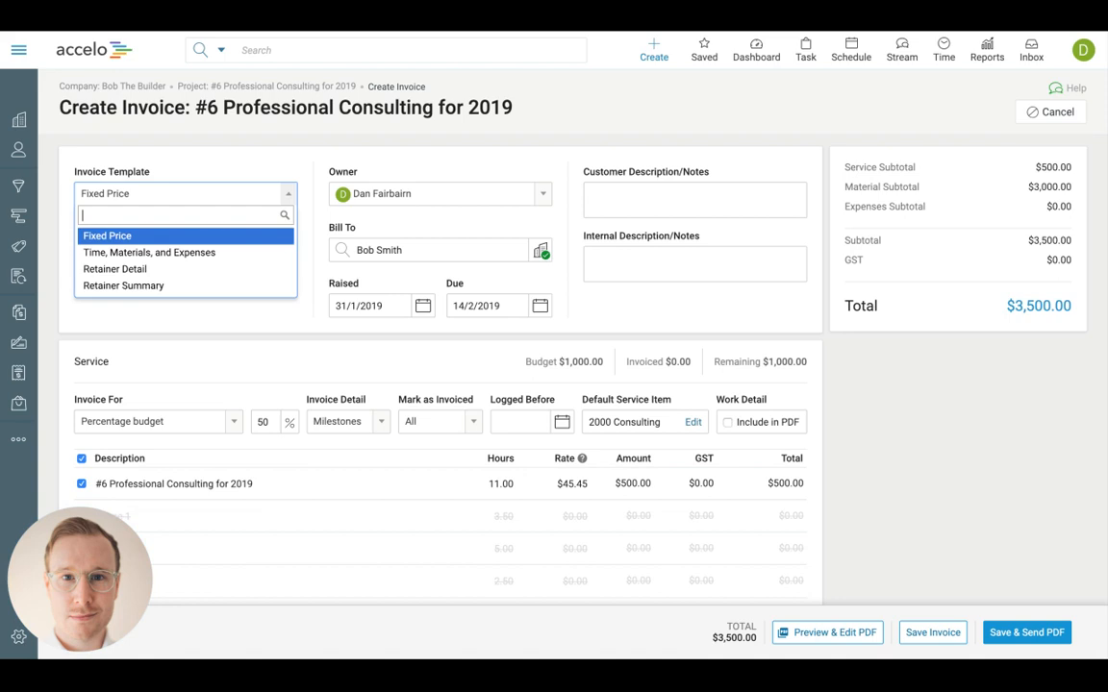
click(260, 261)
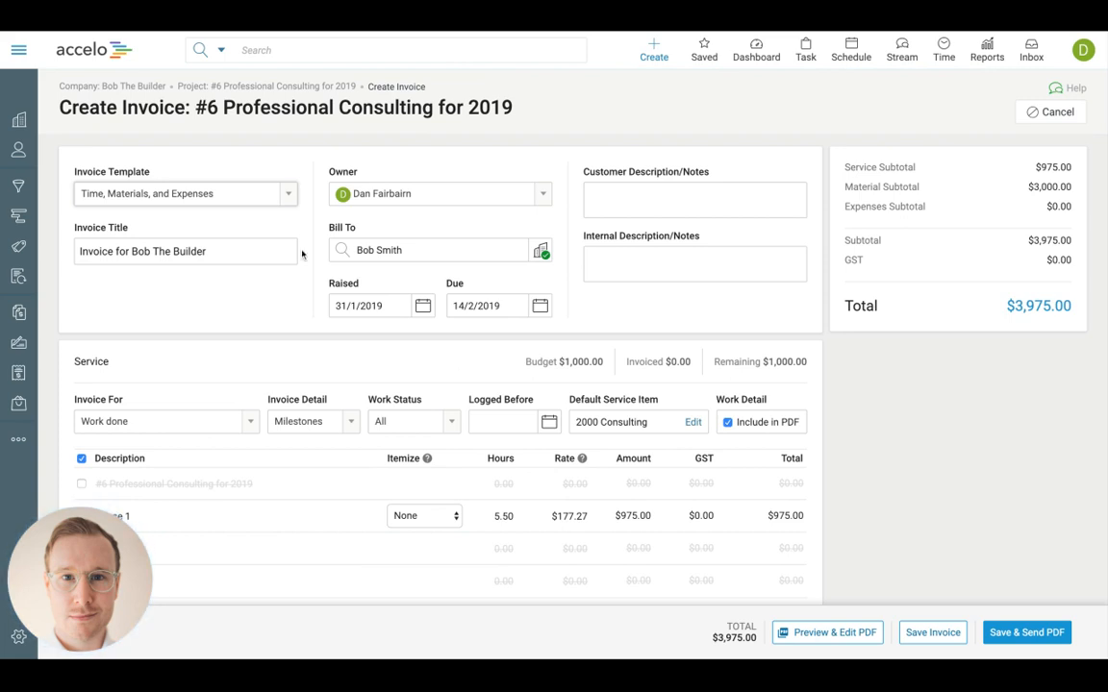
click(281, 194)
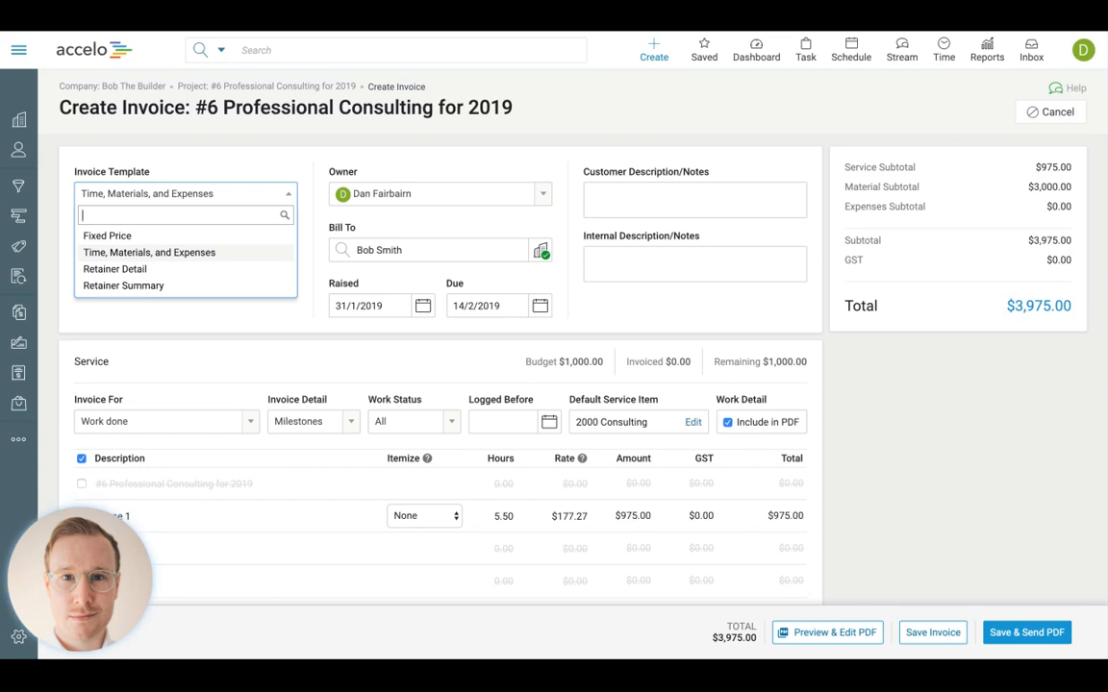
click(198, 238)
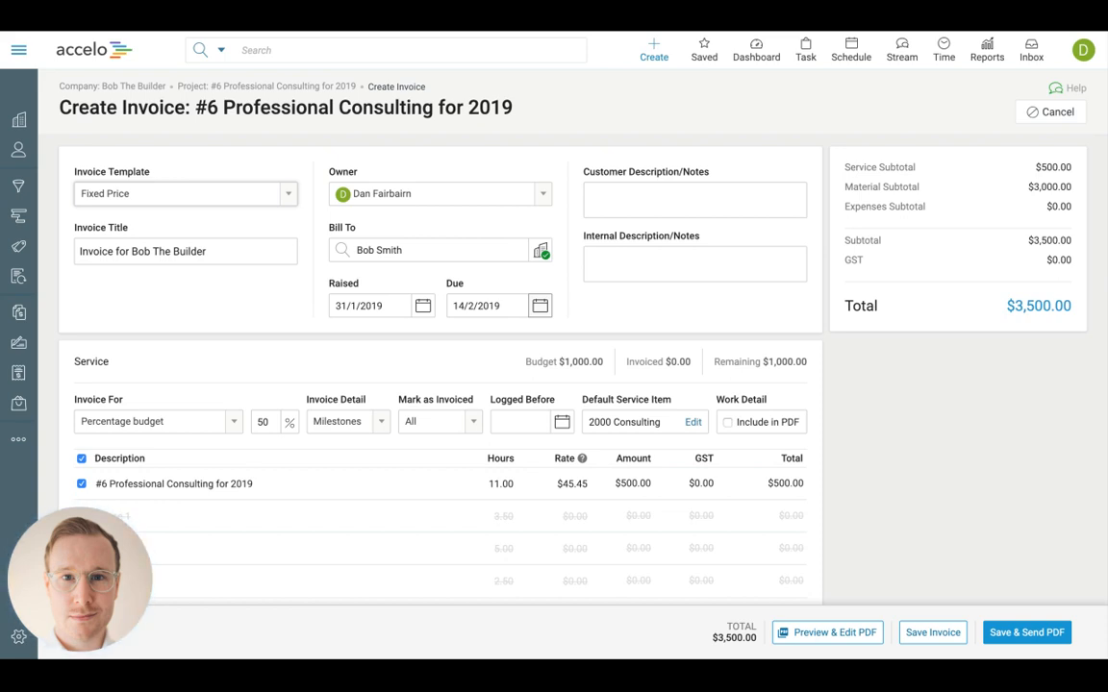
Try invoicing the services by Percentage complete, and return the basis to Percentage budget.
scroll(432, 385, down, 3)
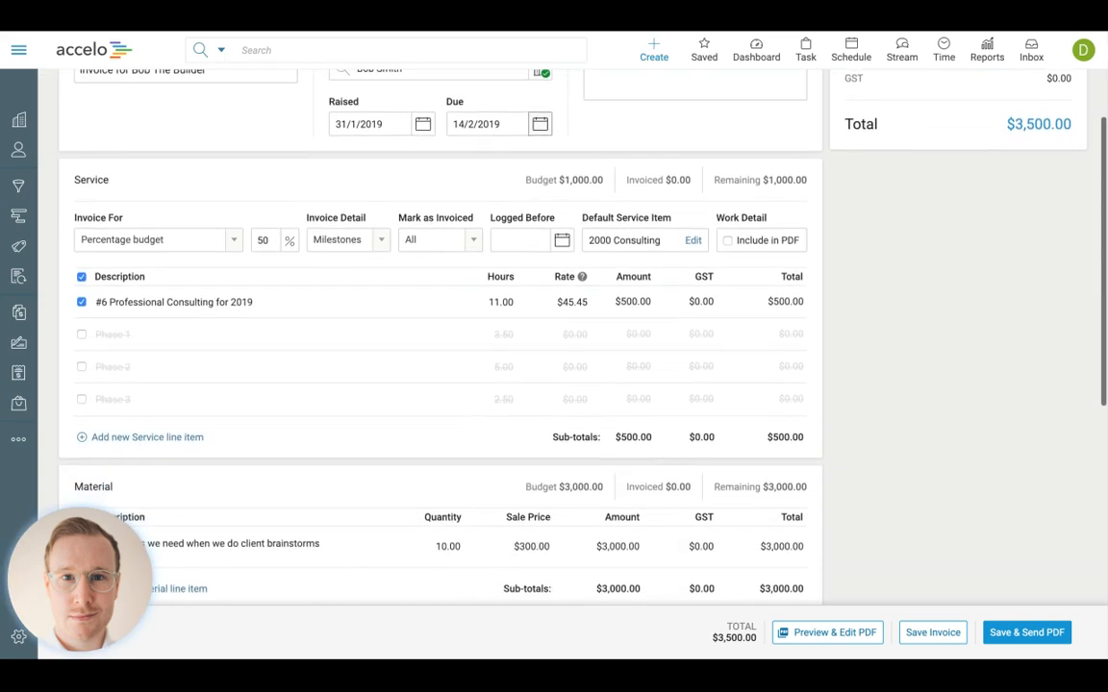
scroll(539, 279, down, 1)
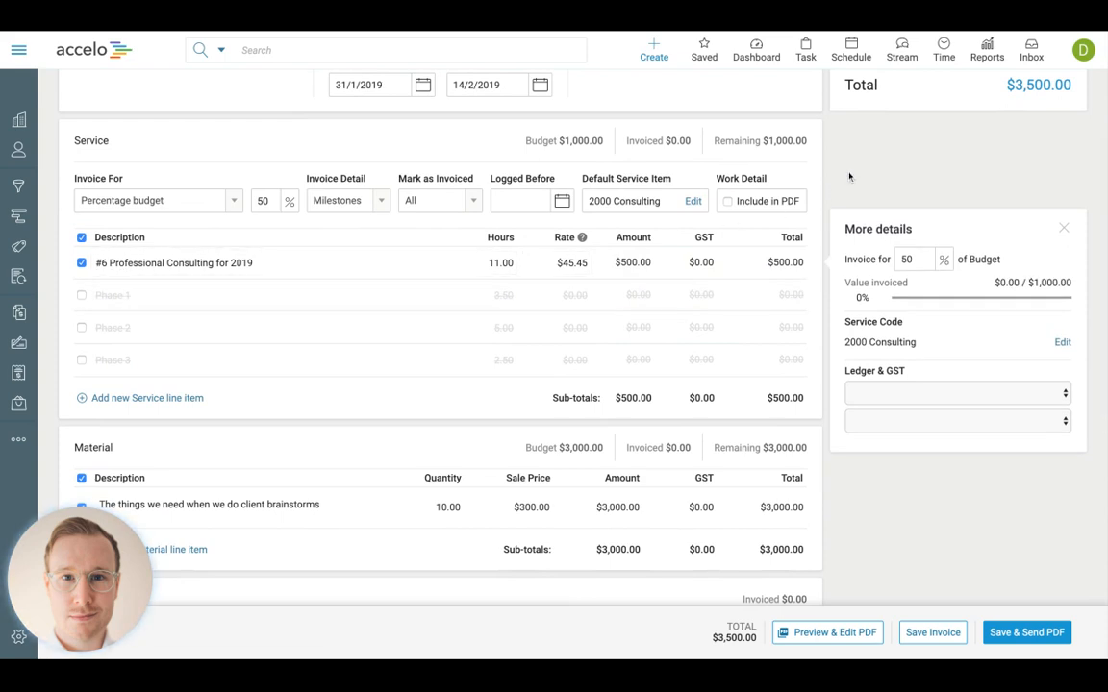
scroll(849, 177, up, 1)
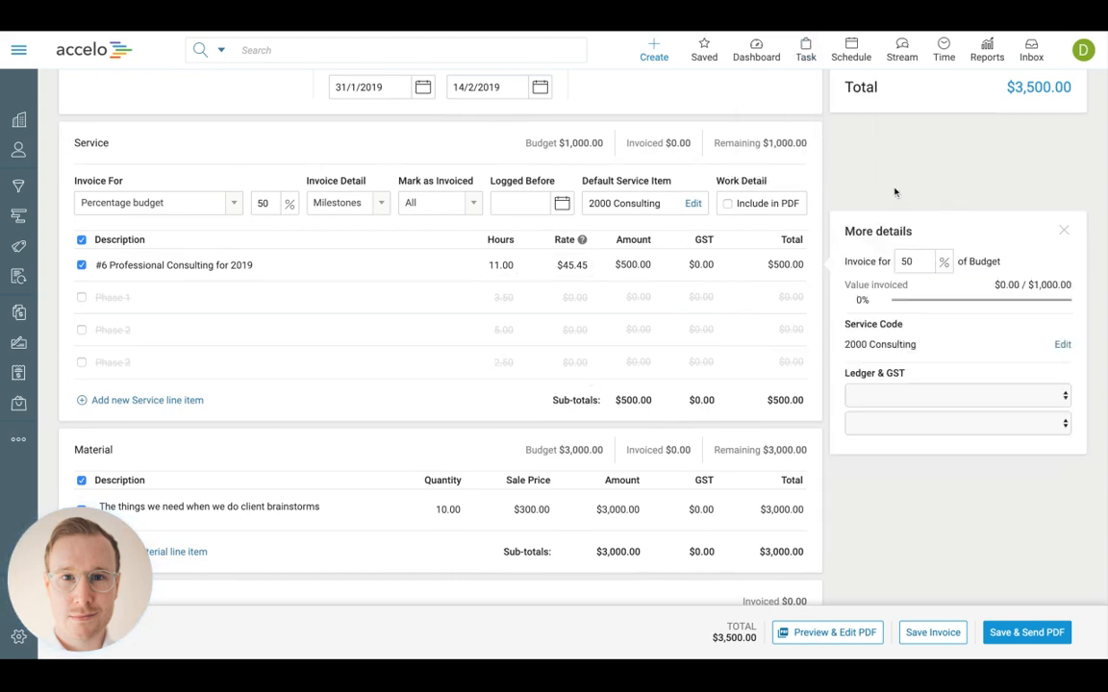
mouse_move(448, 187)
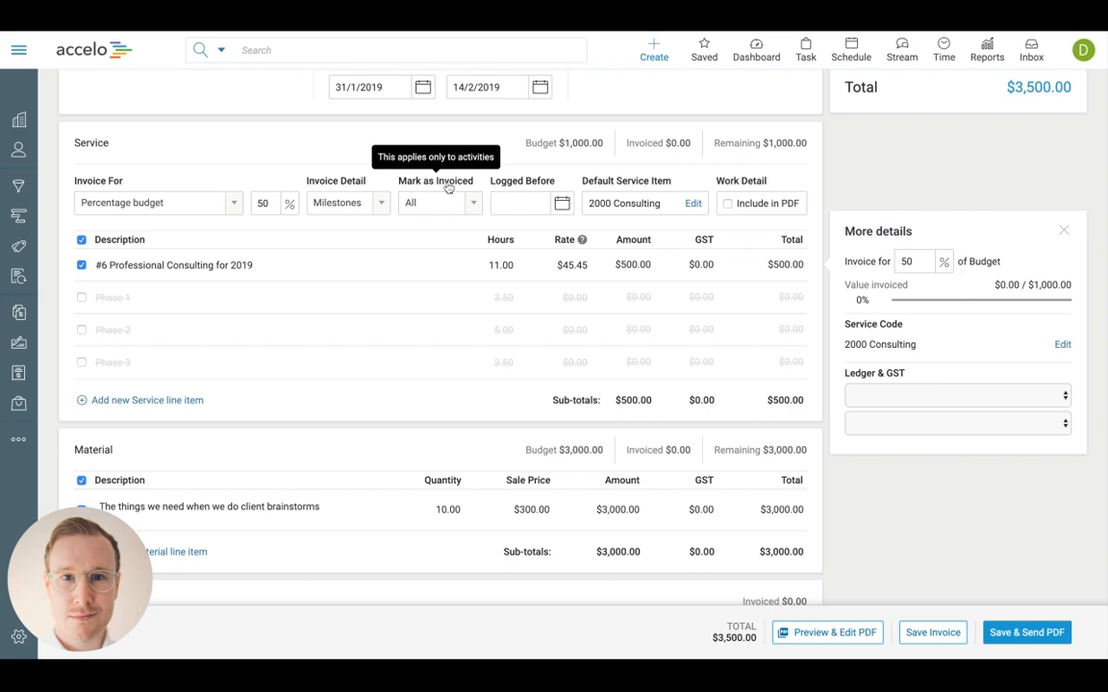
click(233, 203)
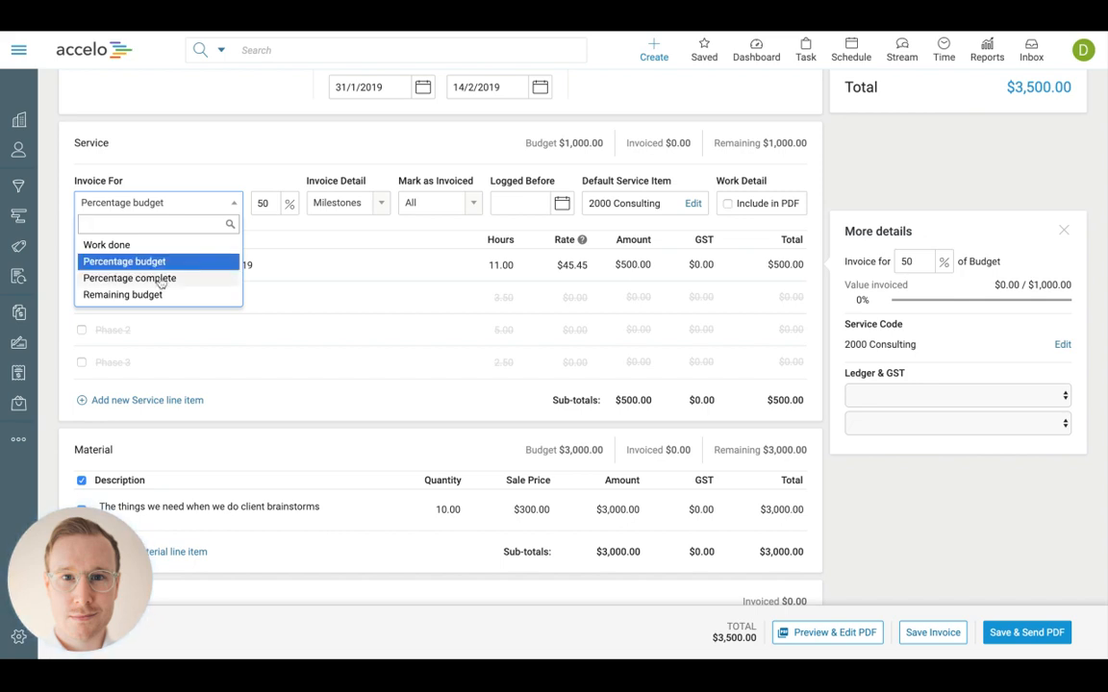
click(129, 278)
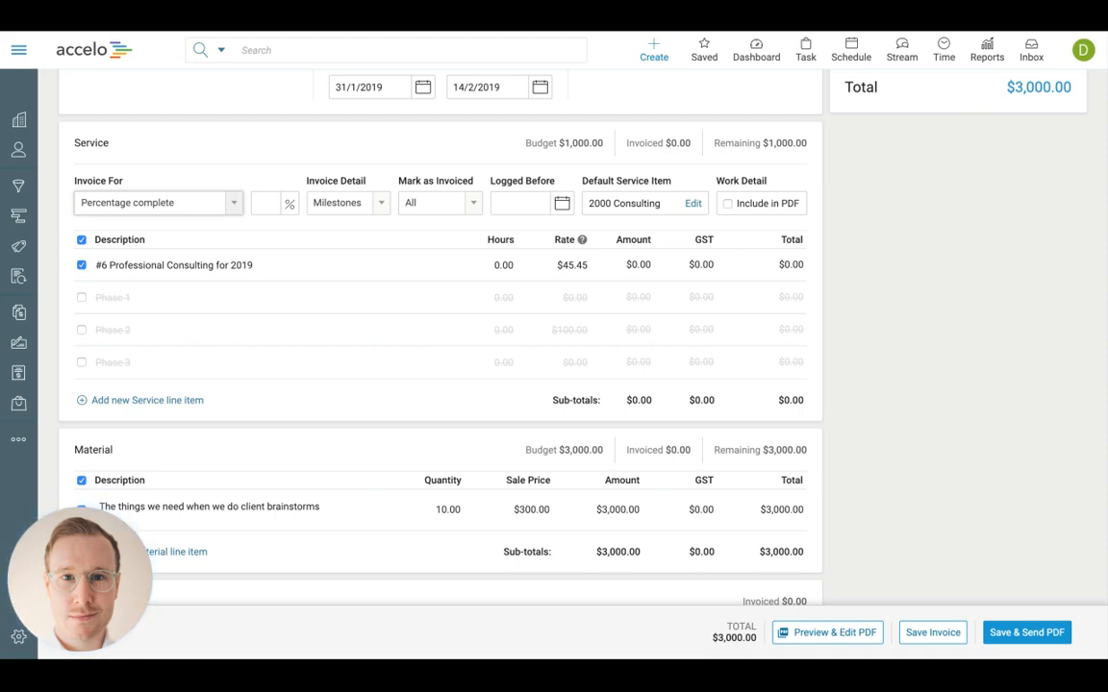
click(158, 203)
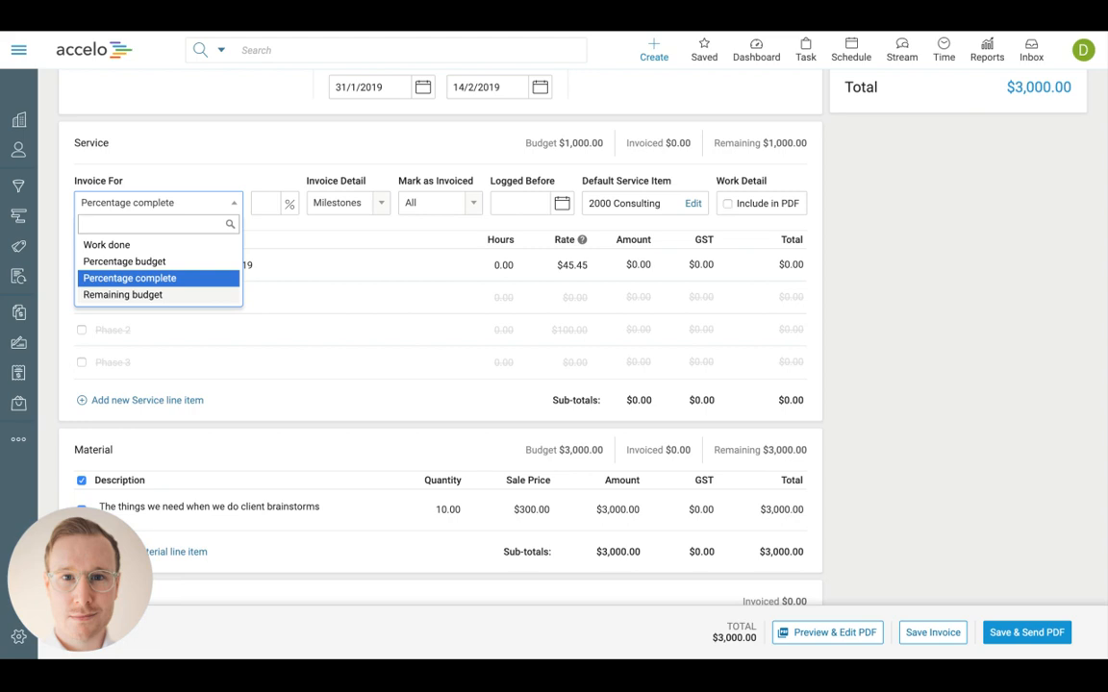
click(176, 262)
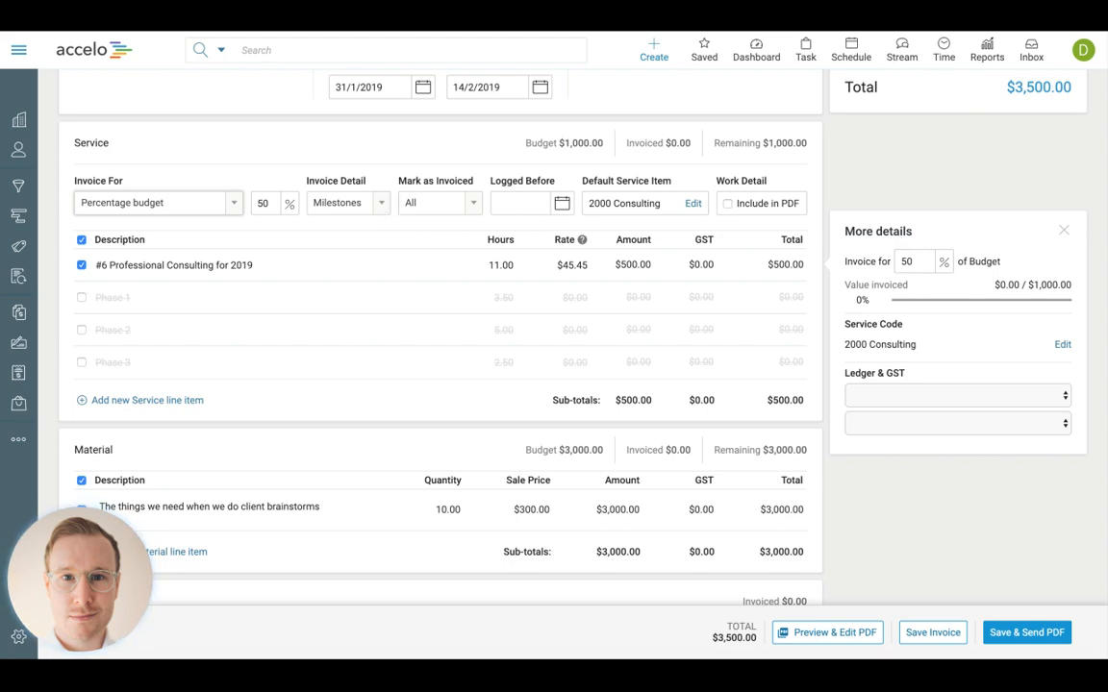
Exclude the overall project line from the services and include Phase 1, Phase 2 and Phase 3 instead.
click(81, 265)
click(82, 297)
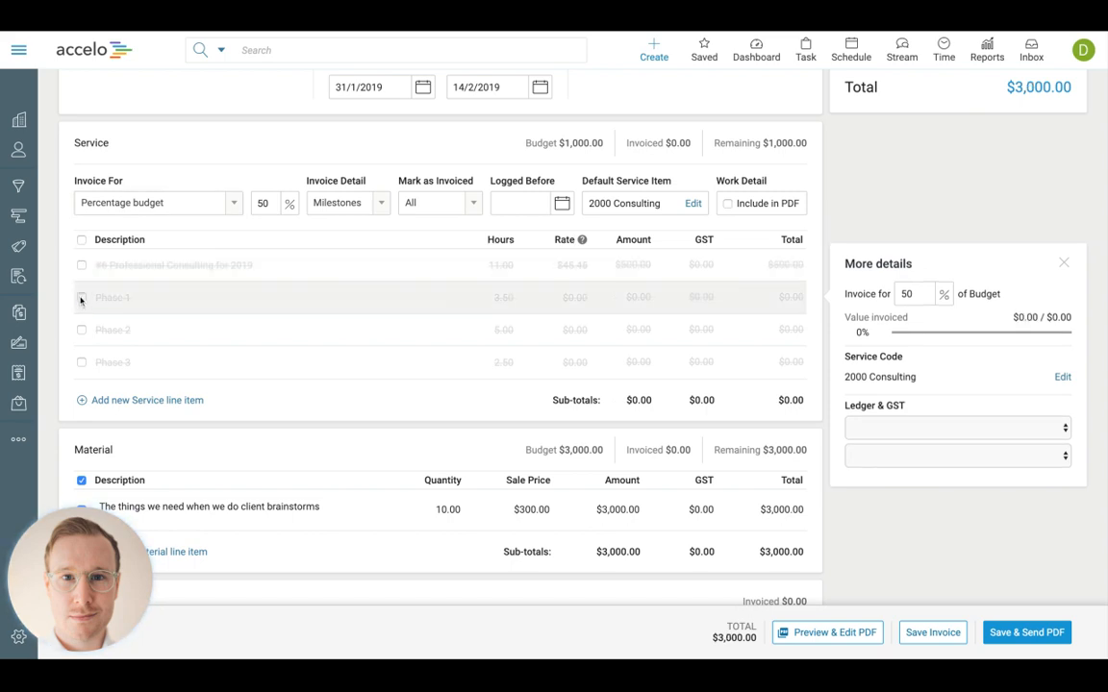
click(82, 330)
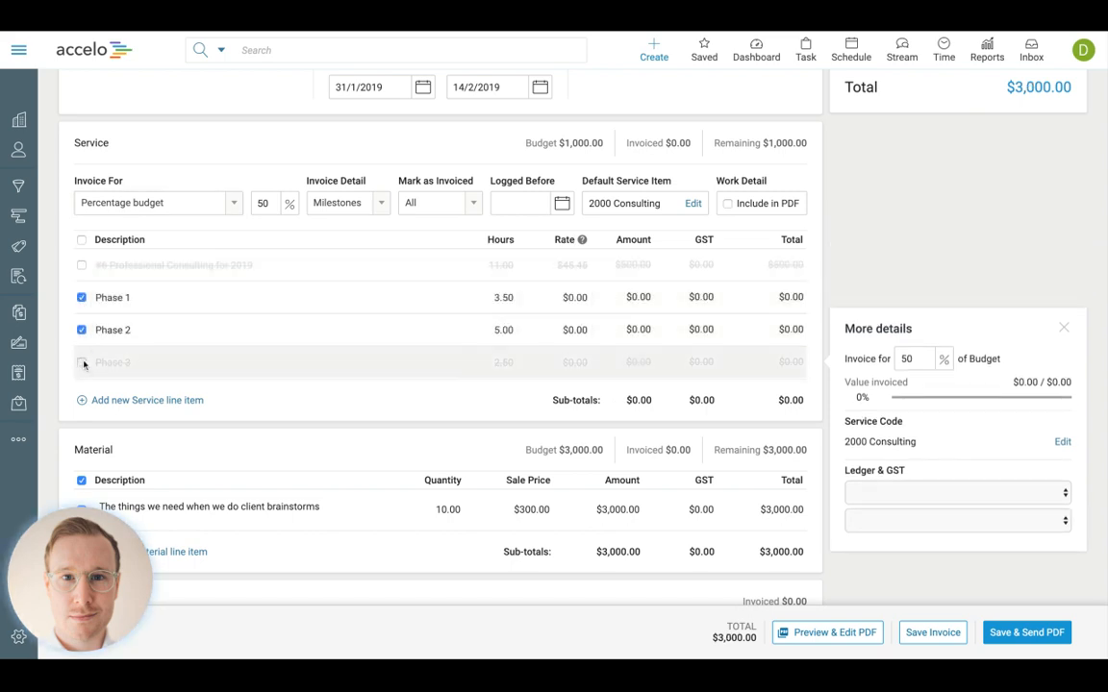
click(81, 363)
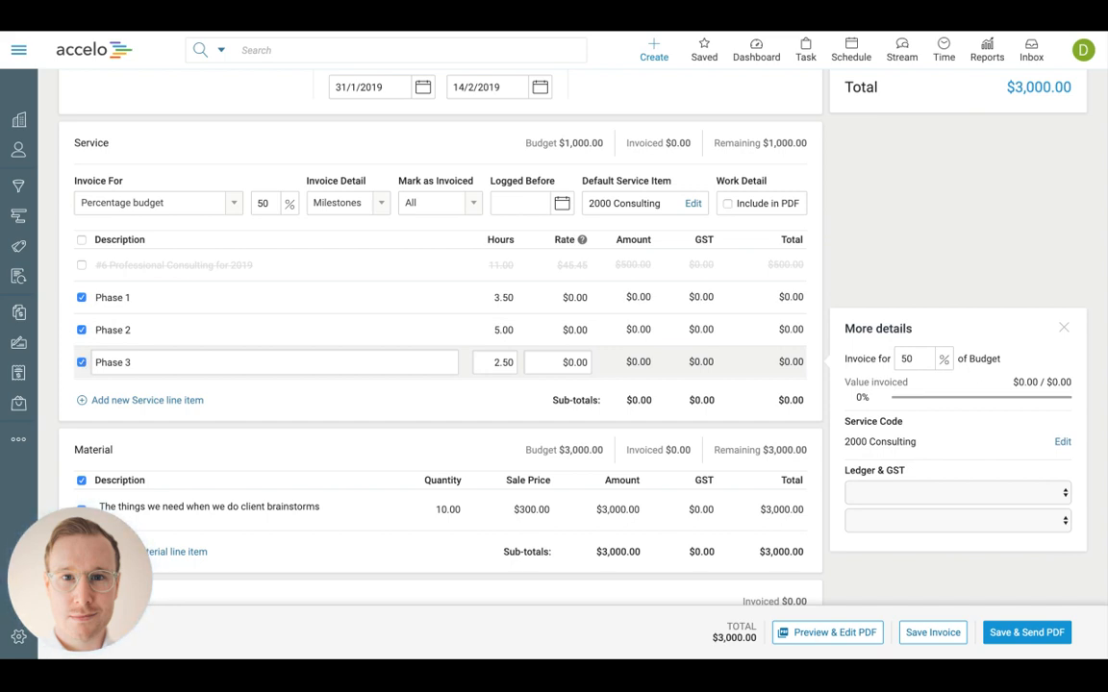
Exclude the three phase lines and include the overall project line in the services again.
click(82, 362)
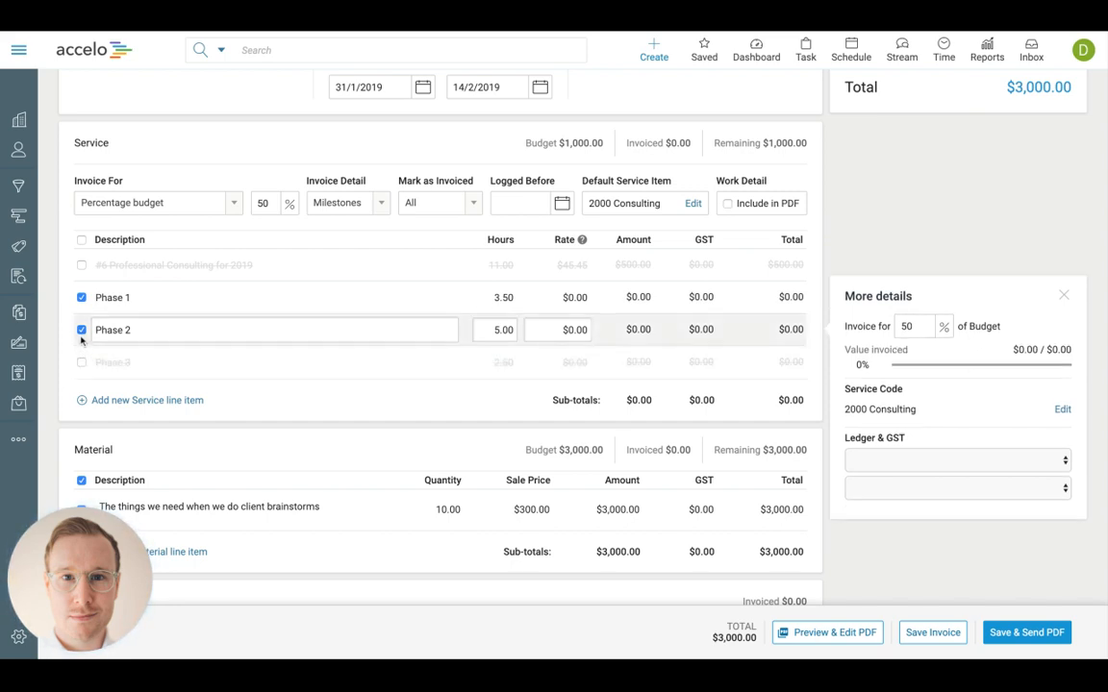
click(82, 331)
click(82, 299)
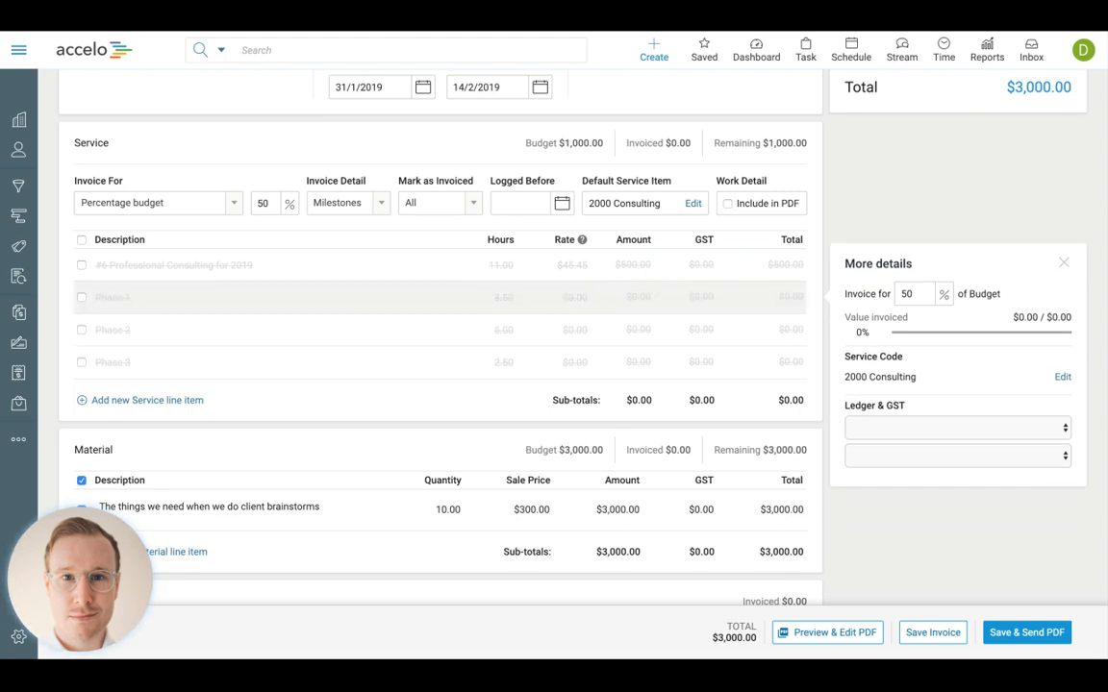
click(82, 268)
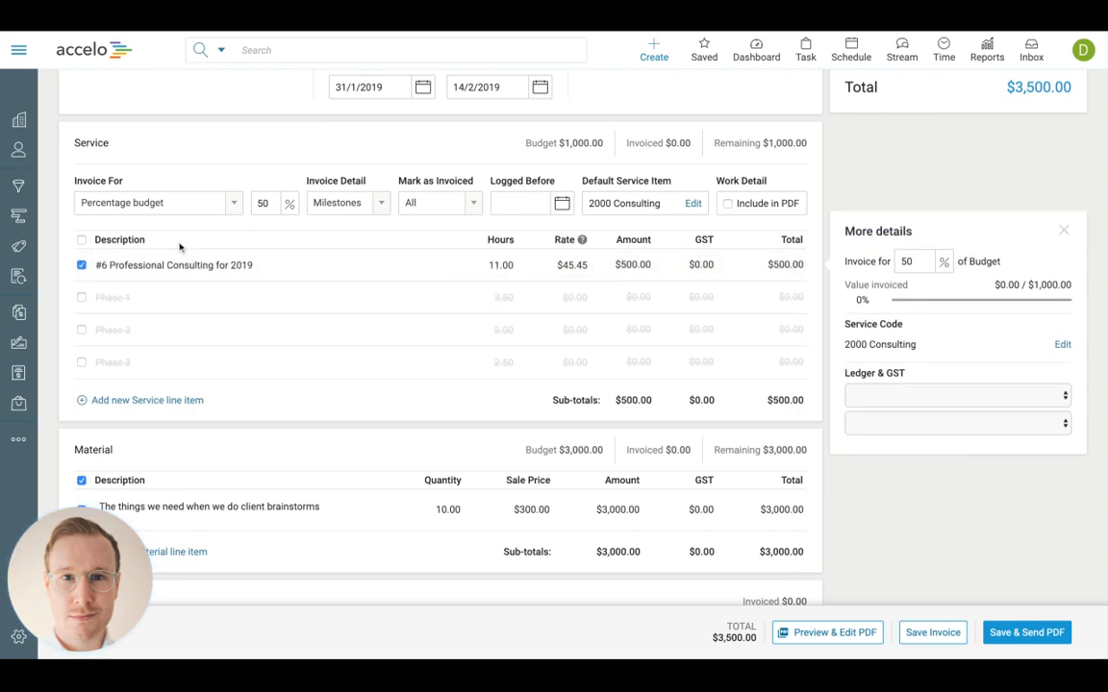
Try the Project level of invoice detail for the services, and return it to Milestones.
click(378, 203)
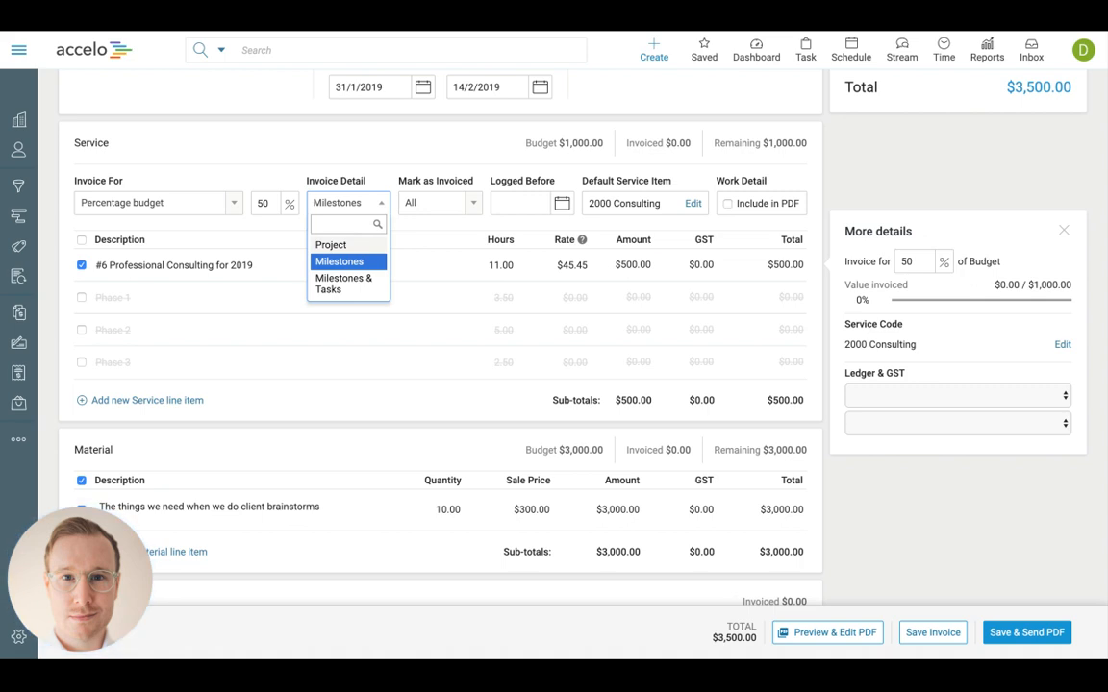
click(331, 245)
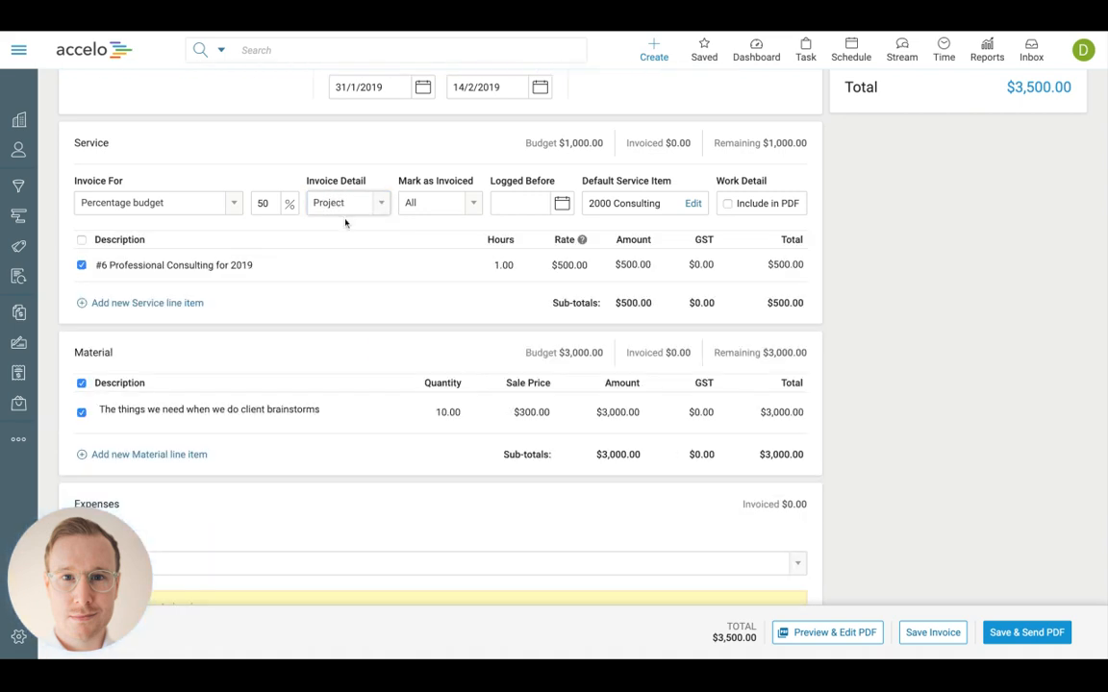
click(99, 264)
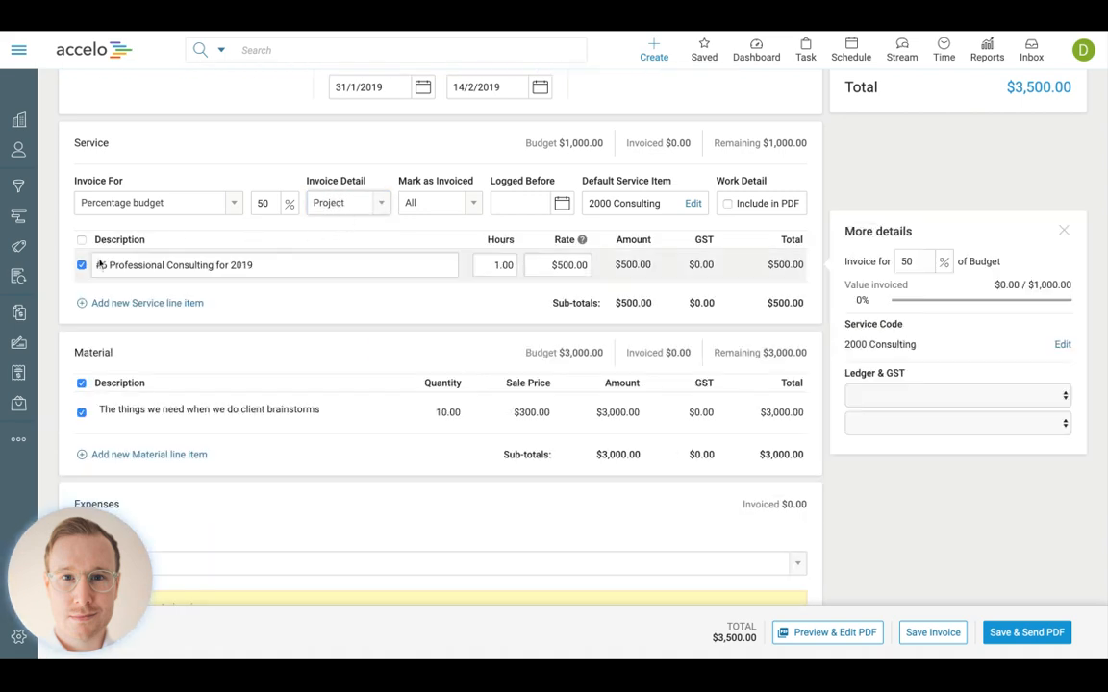
click(380, 204)
click(358, 262)
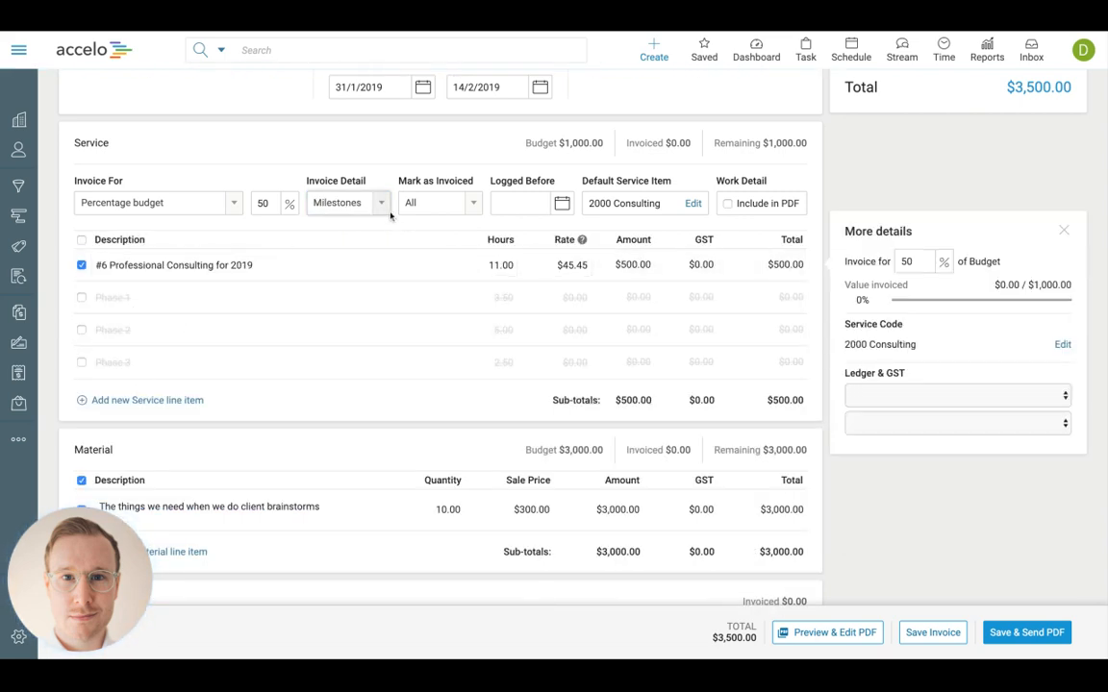
Set the invoice detail to Milestones & Tasks and include the Phase 1, Kick Off Meeting and Planning lines.
click(382, 207)
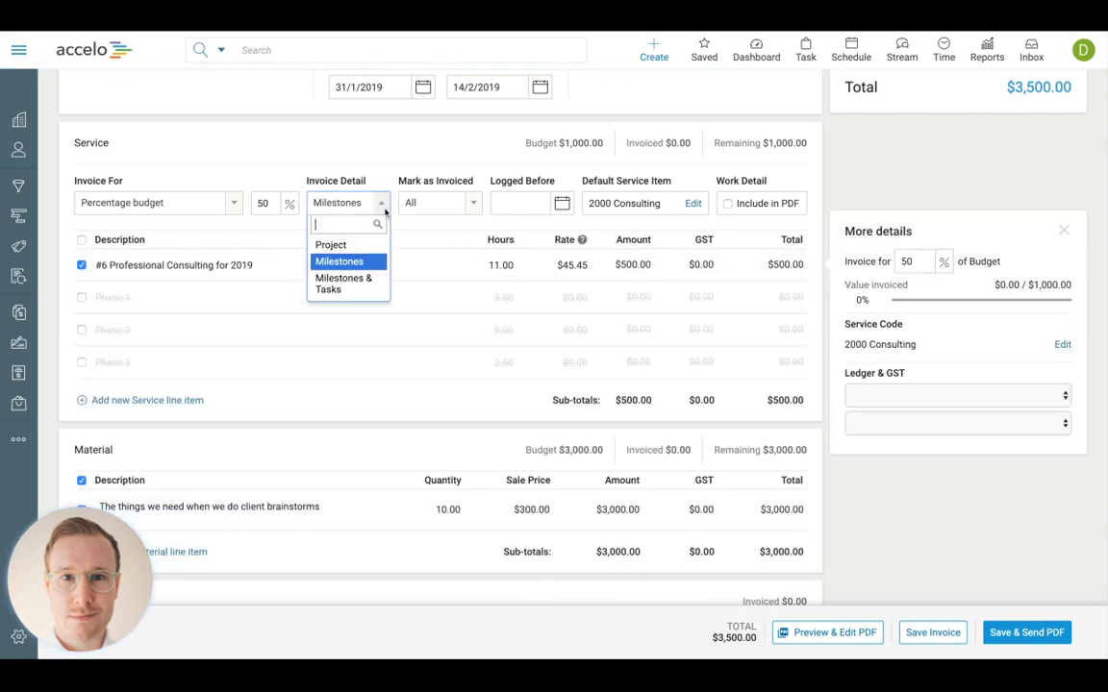
click(364, 284)
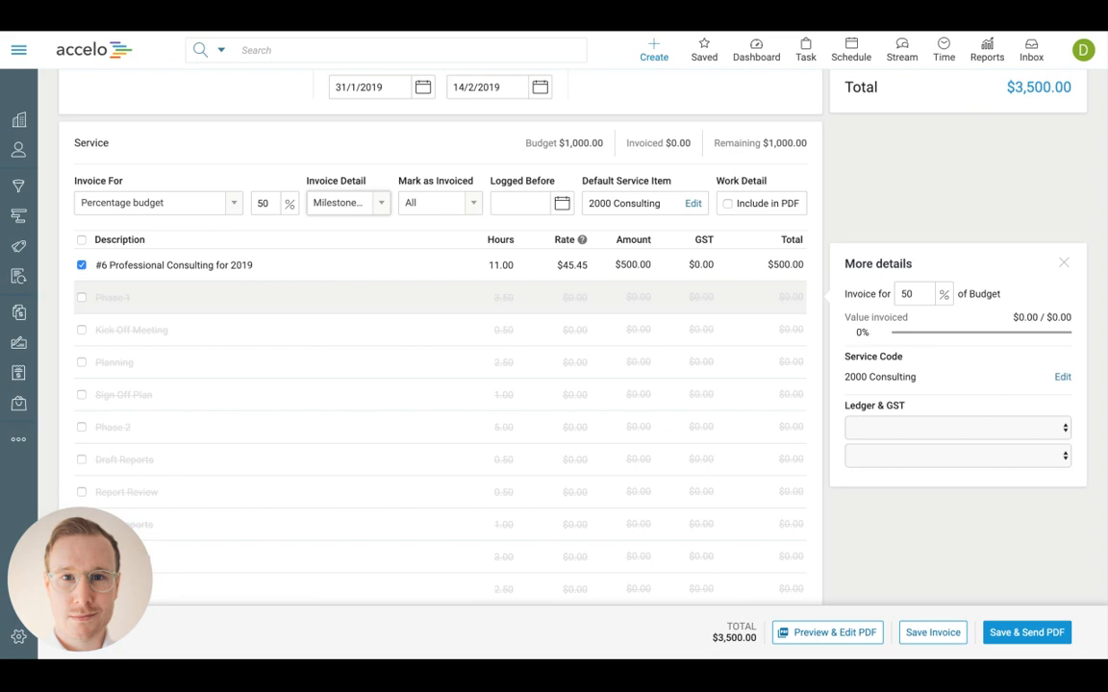
scroll(268, 286, down, 1)
click(81, 241)
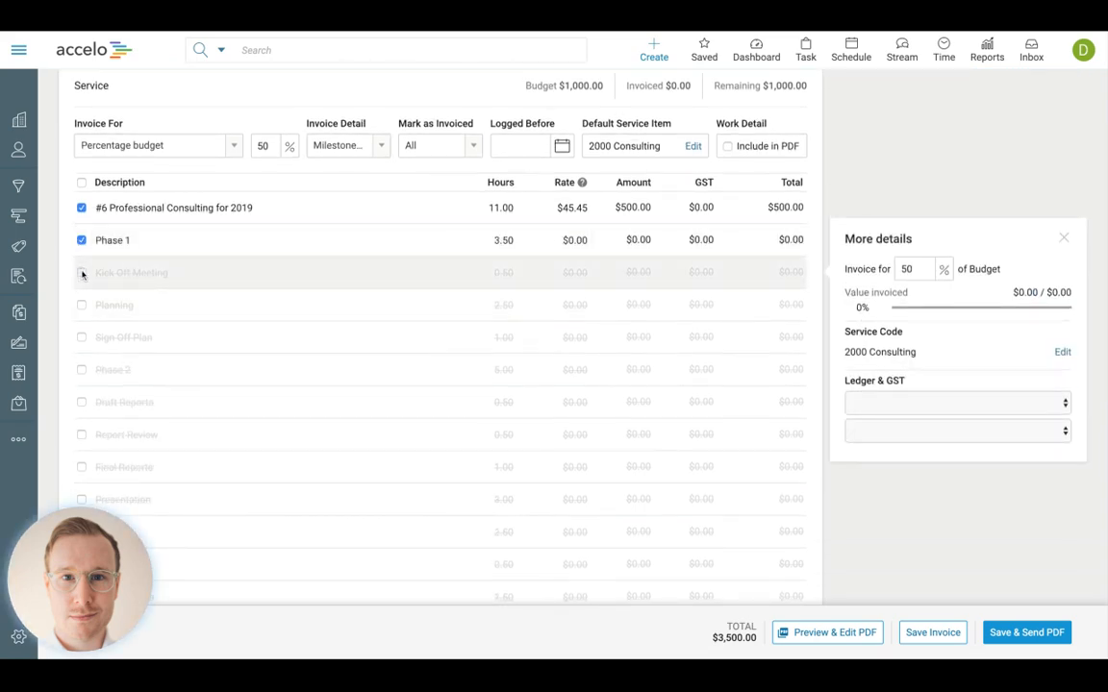
click(82, 273)
click(82, 305)
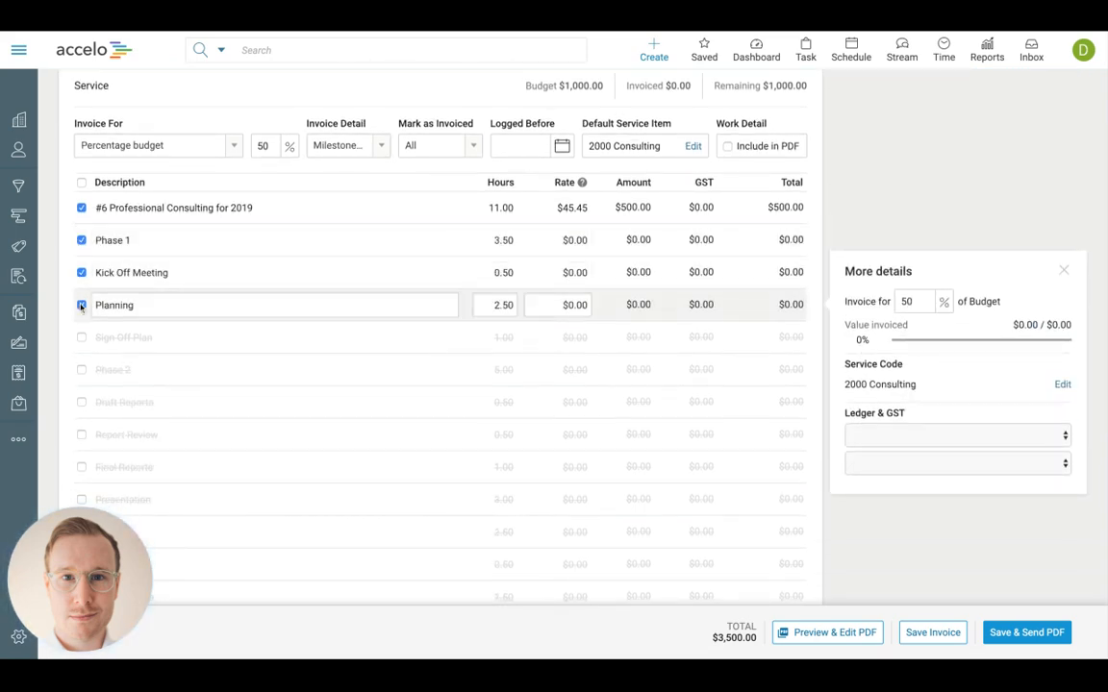
Exclude the Planning, Kick Off Meeting, Phase 1 and overall project lines from the services.
click(82, 305)
click(82, 274)
click(82, 240)
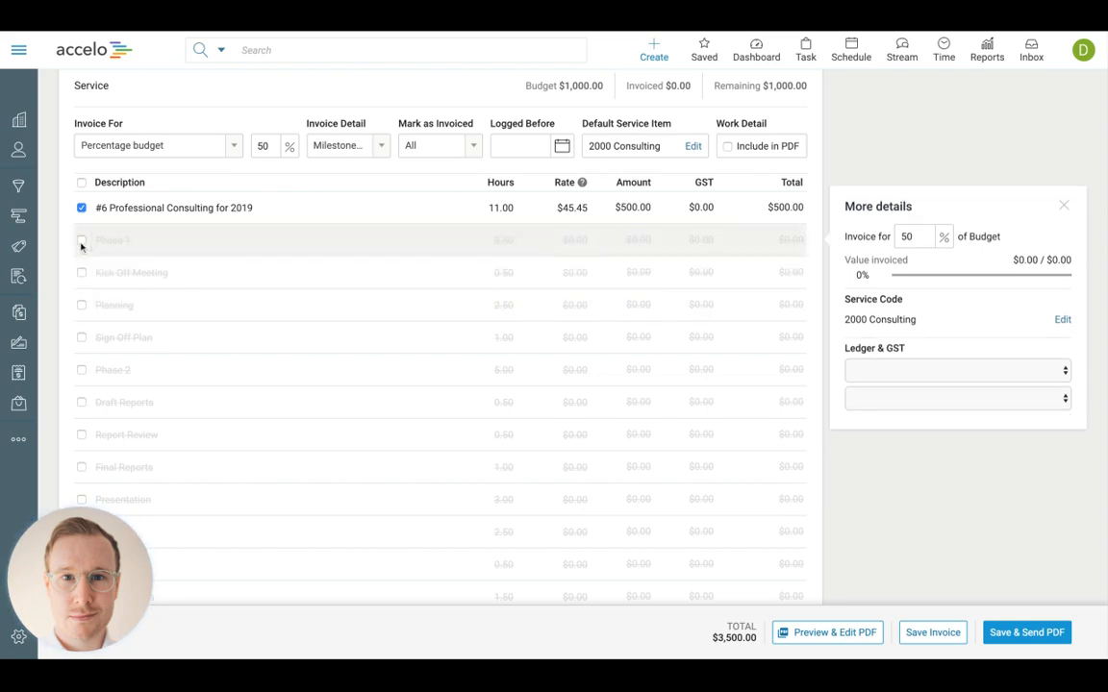
click(82, 208)
Switch the services' invoice detail to Project, and change it to Milestones.
scroll(298, 240, up, 1)
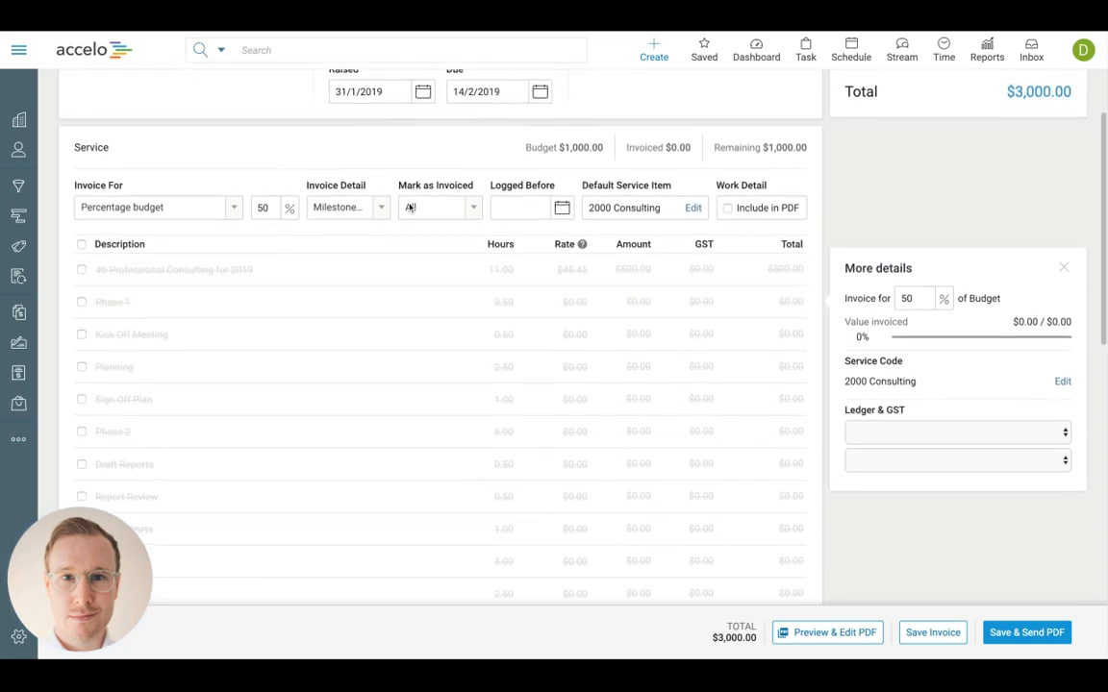
click(473, 214)
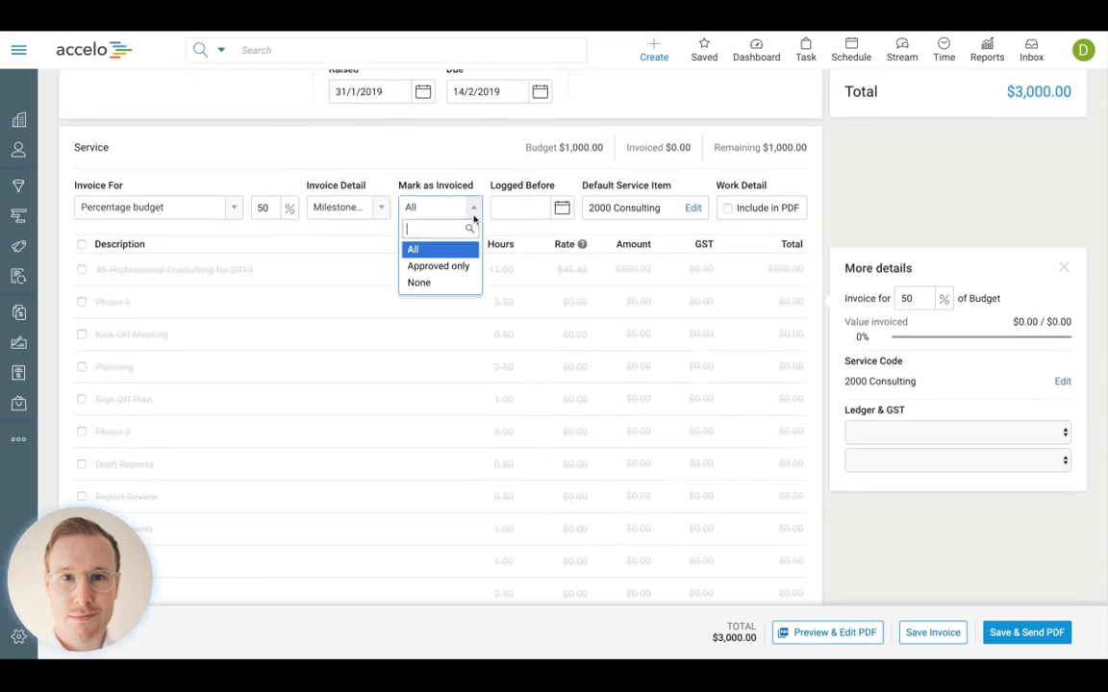
click(381, 208)
click(362, 252)
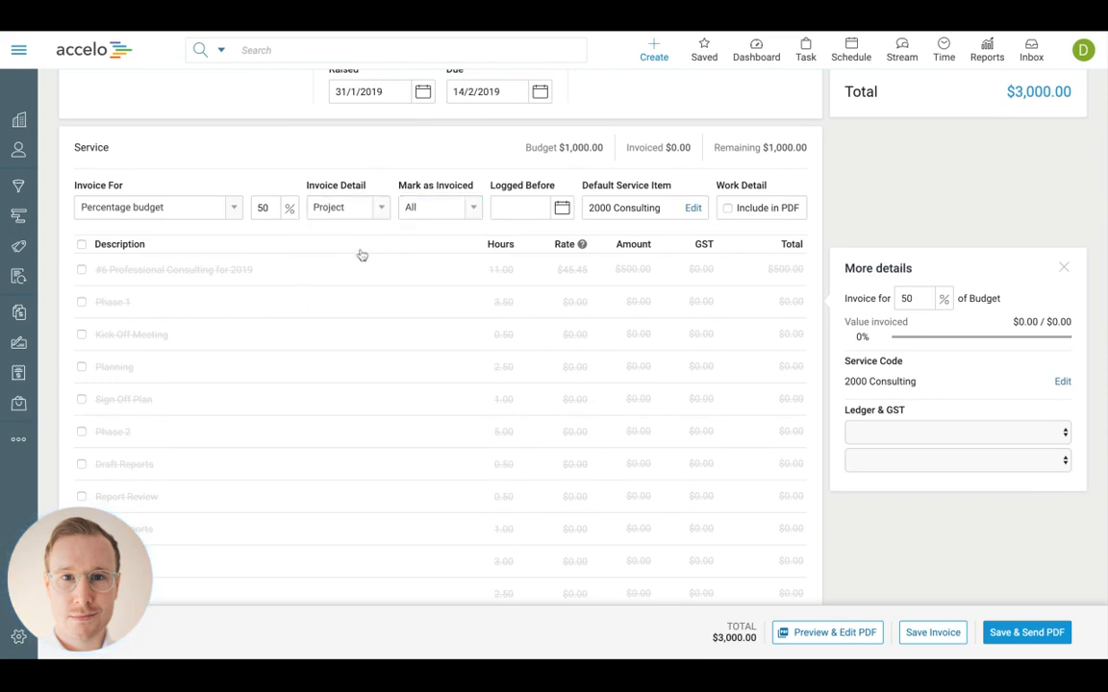
click(379, 215)
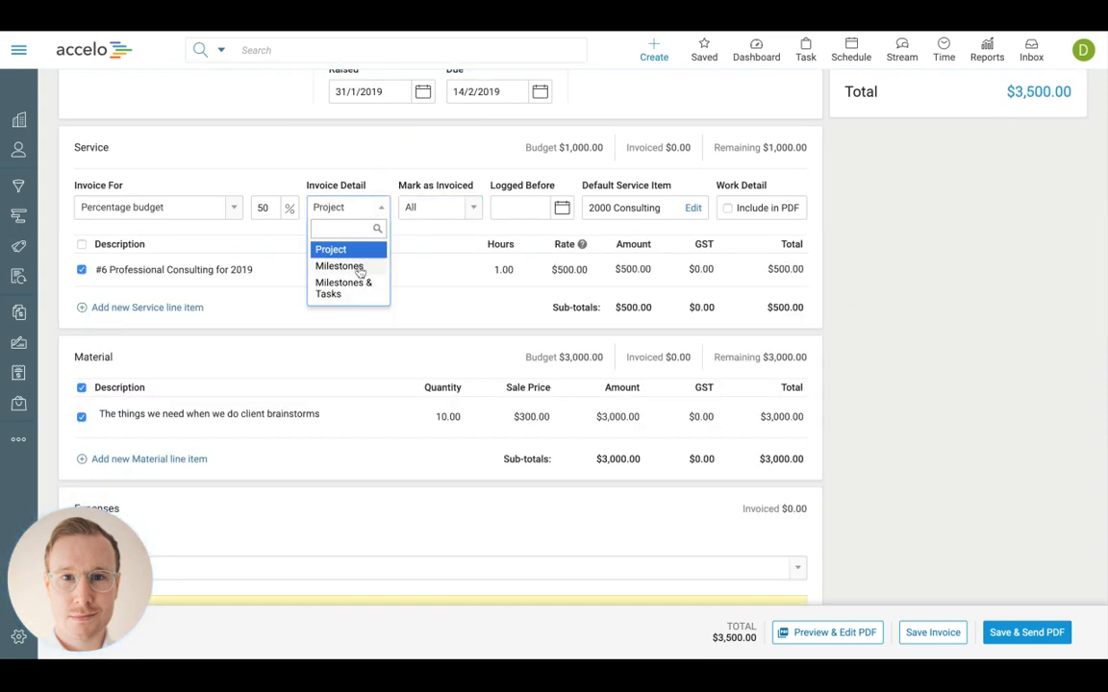
click(351, 267)
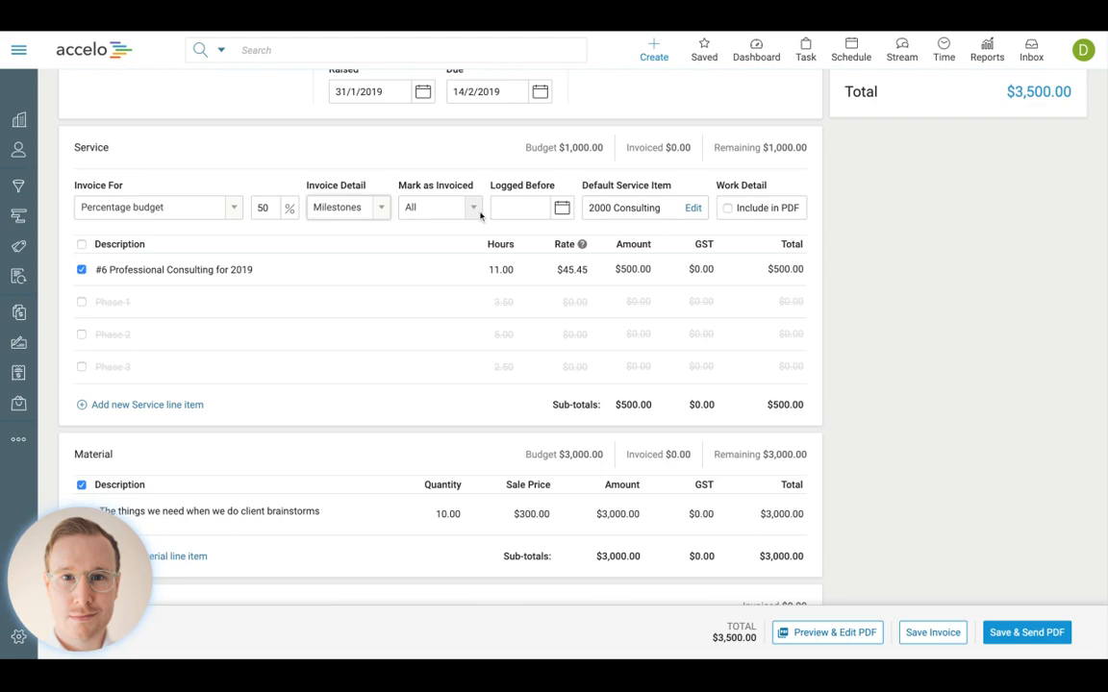
Review the Mark as Invoiced options and the January and February 2019 dates available for Logged Before, without setting either.
click(471, 210)
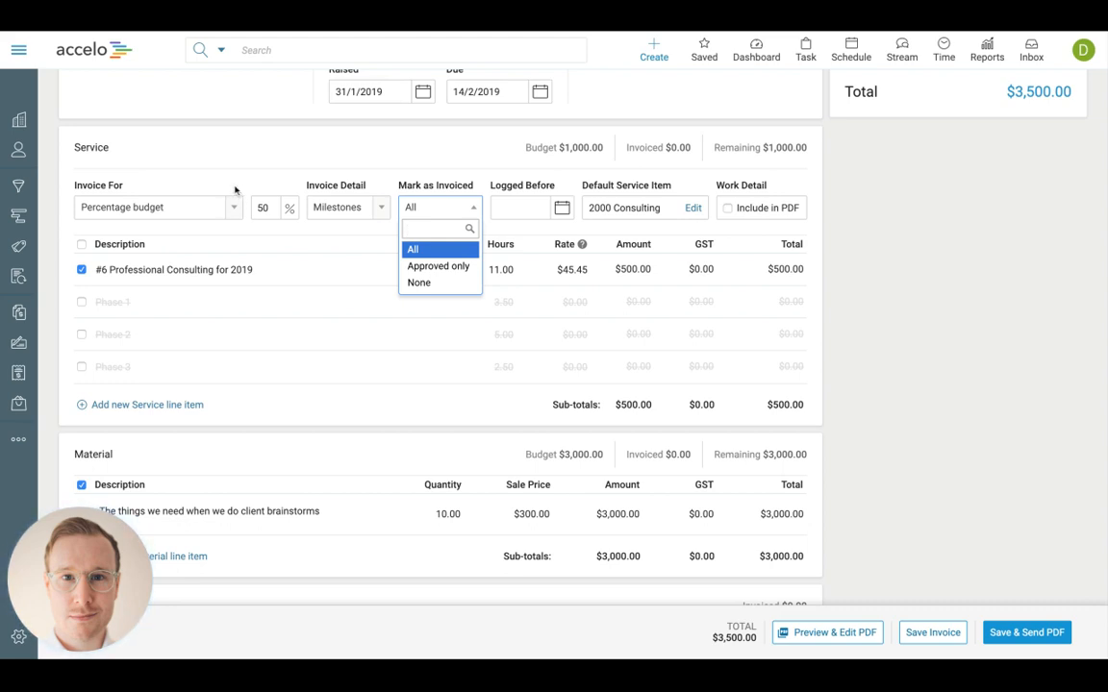
click(524, 208)
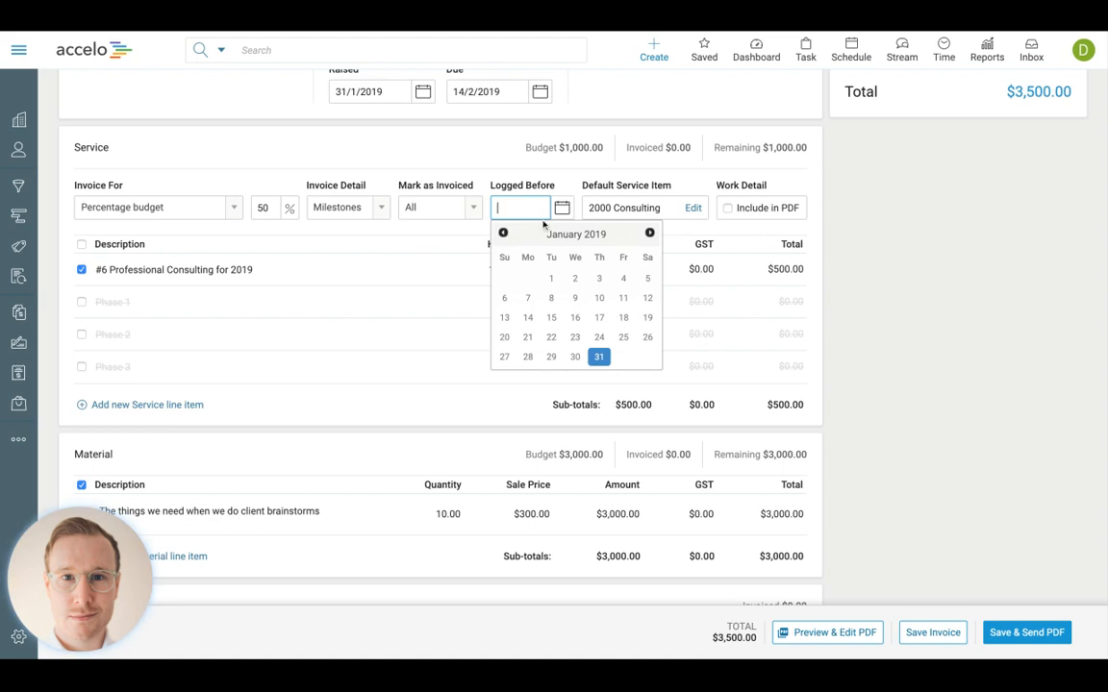
click(650, 234)
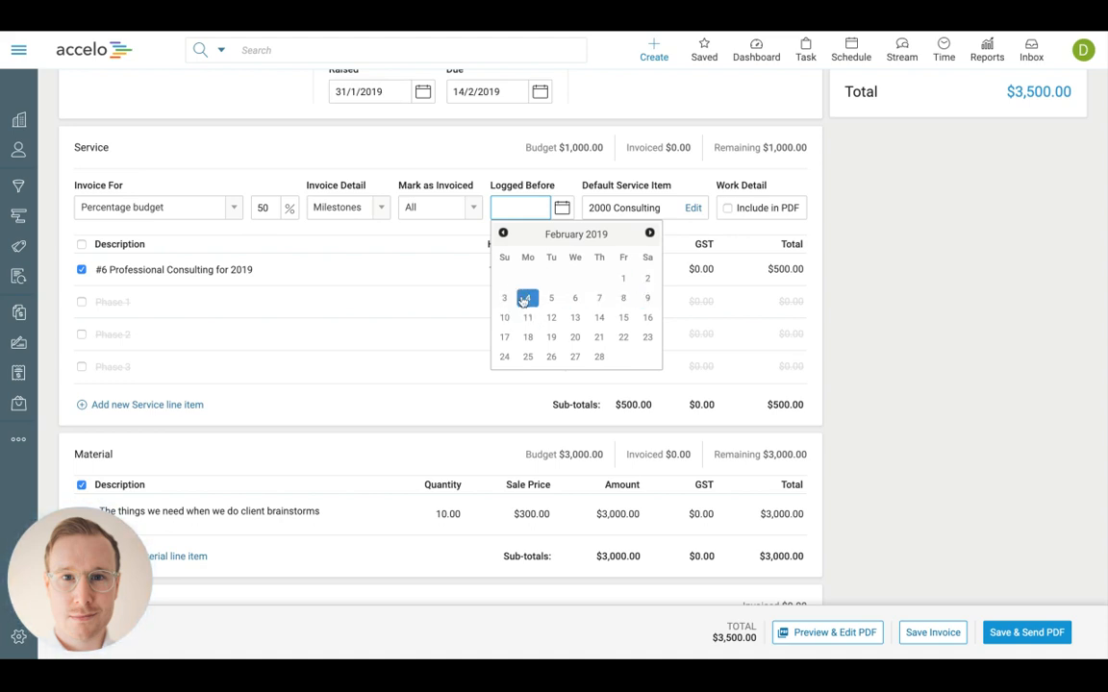
click(501, 235)
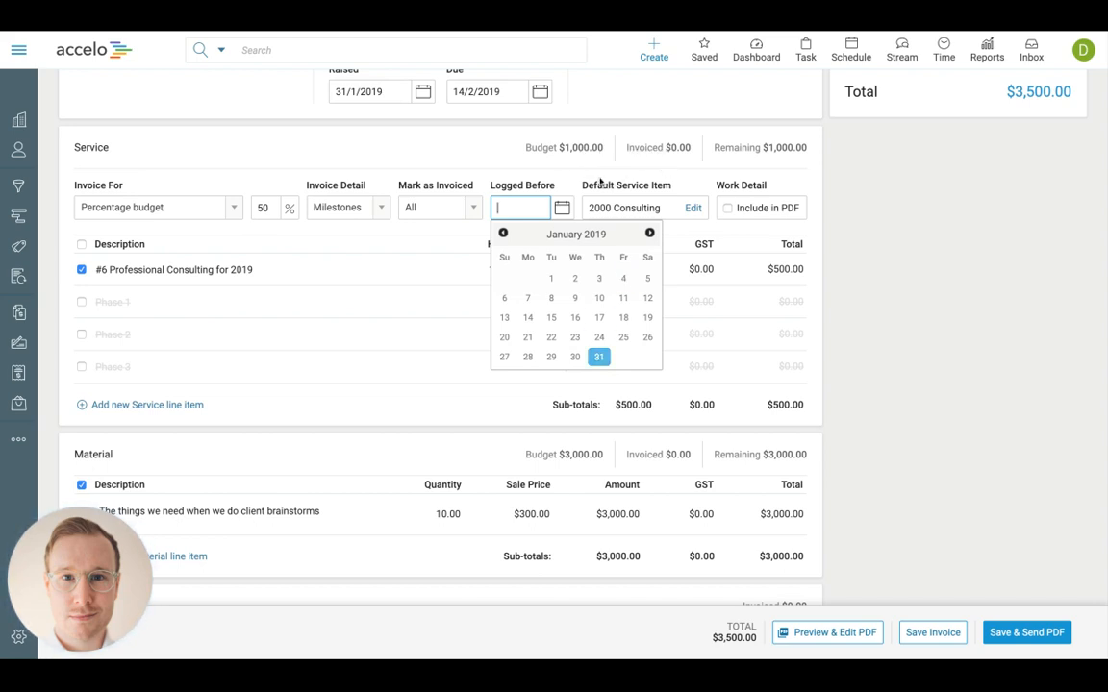
click(559, 182)
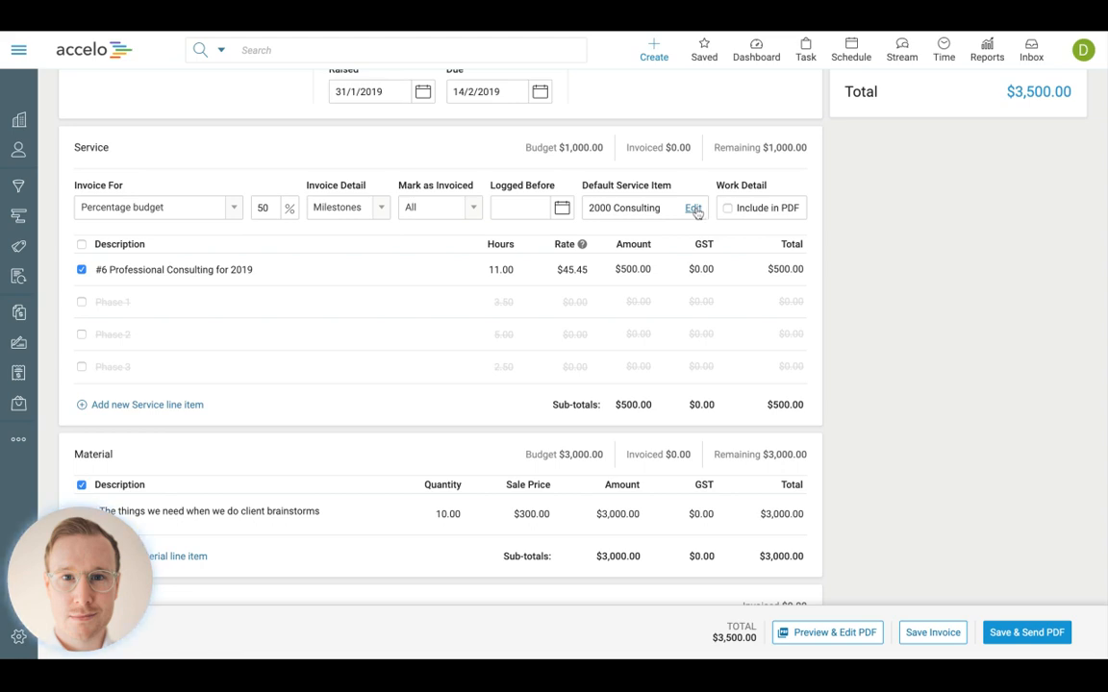
Review the available default service items and pick Consulting (2000).
click(632, 218)
click(699, 209)
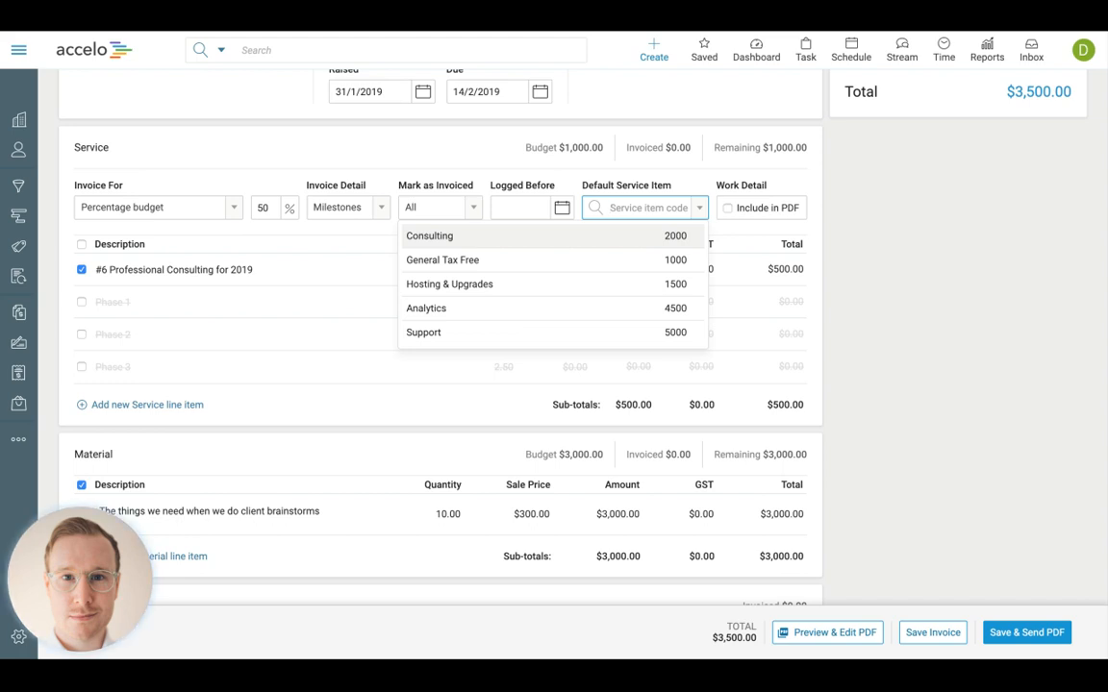
click(621, 240)
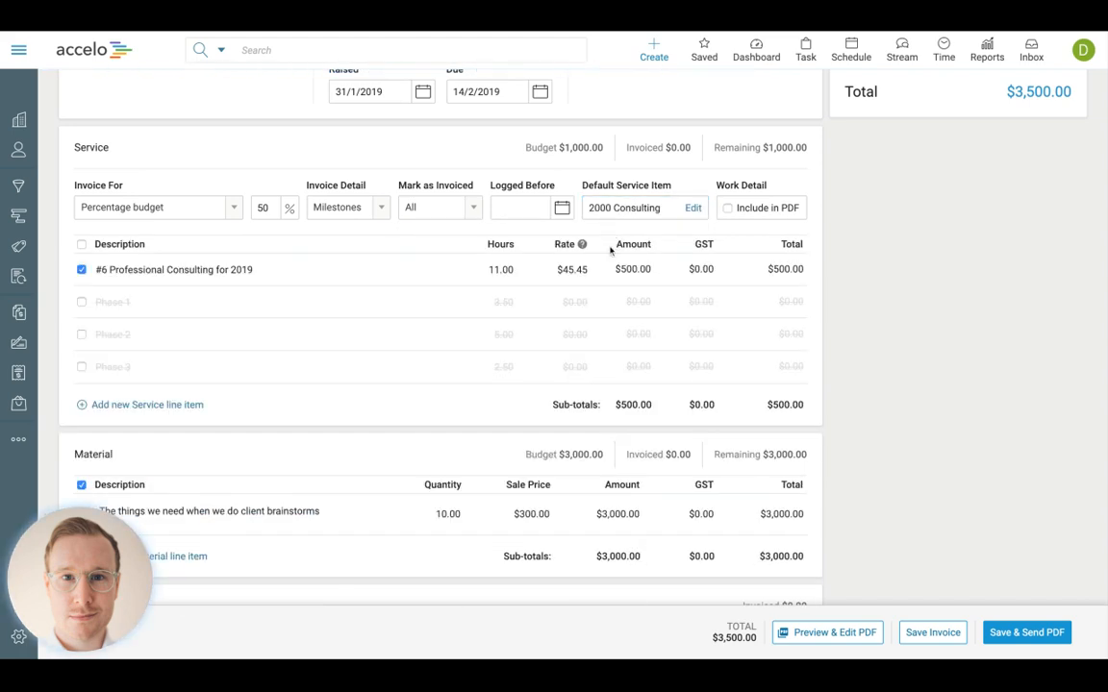
Invoice the services for Work done, with the invoice detail set to Milestones & Tasks.
click(371, 272)
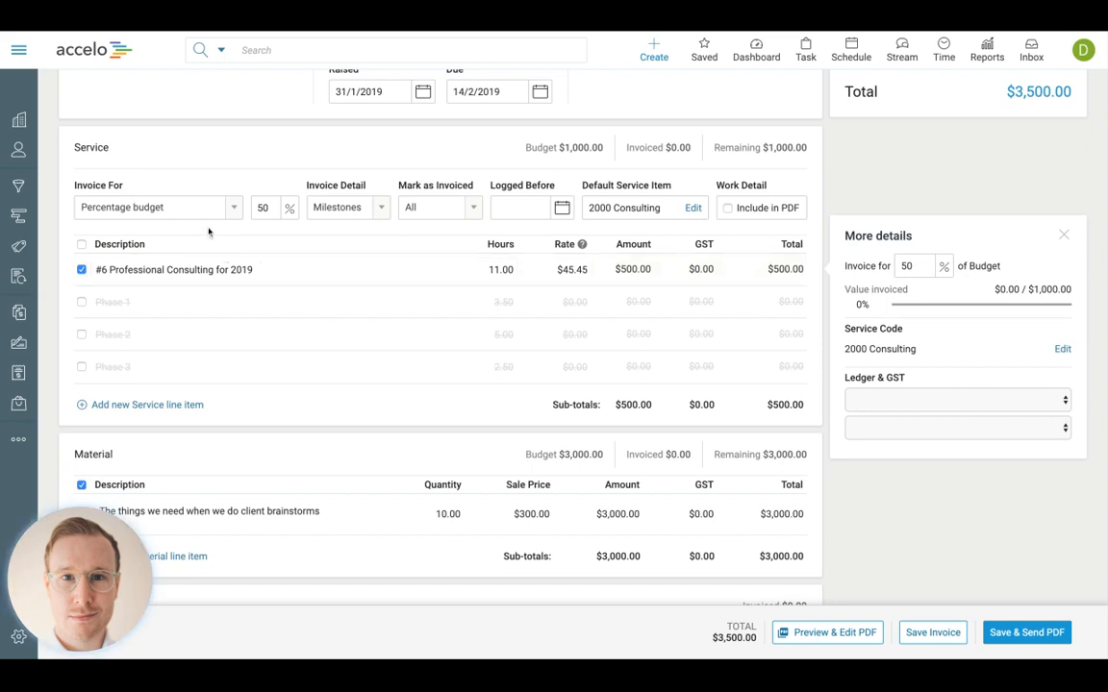
click(231, 210)
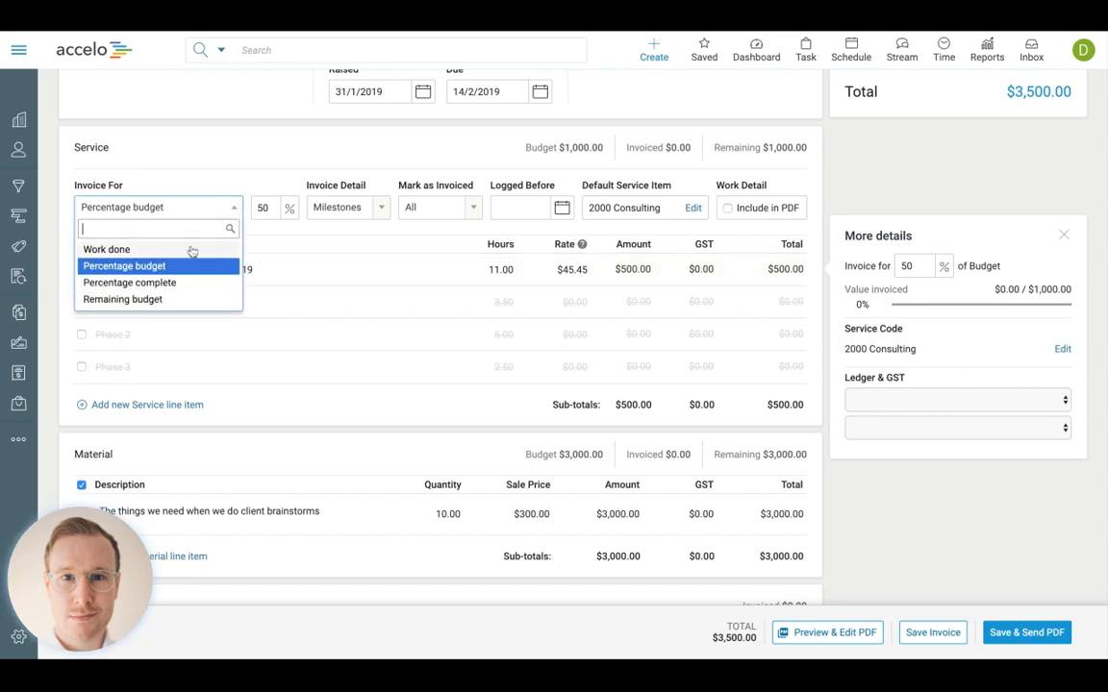
click(192, 250)
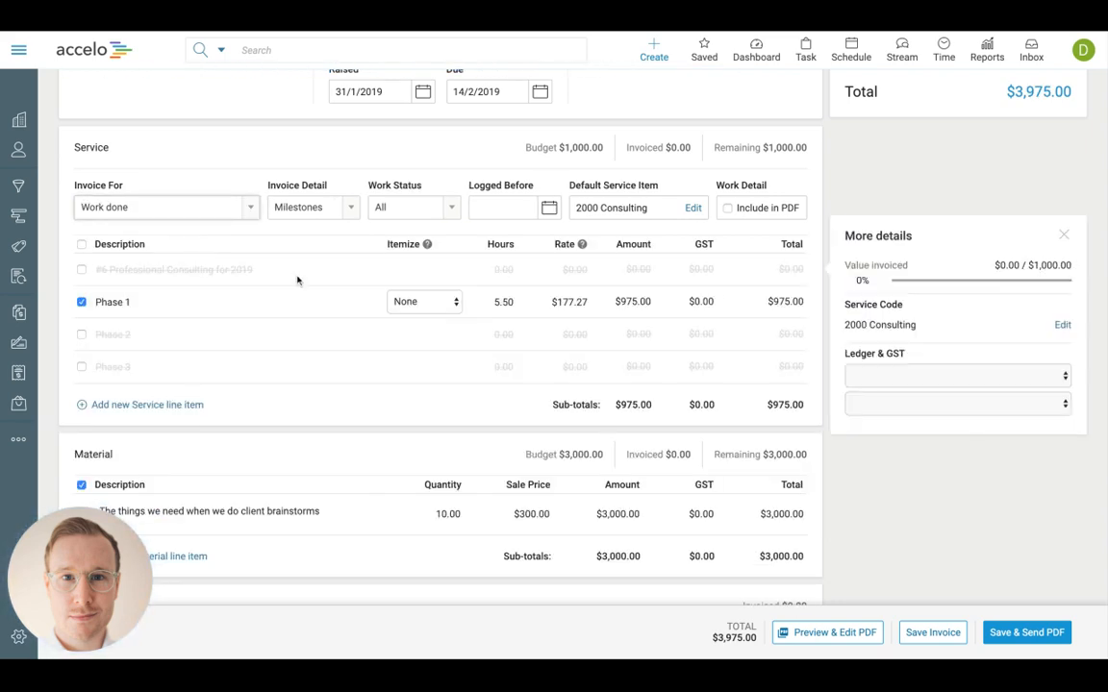
click(351, 209)
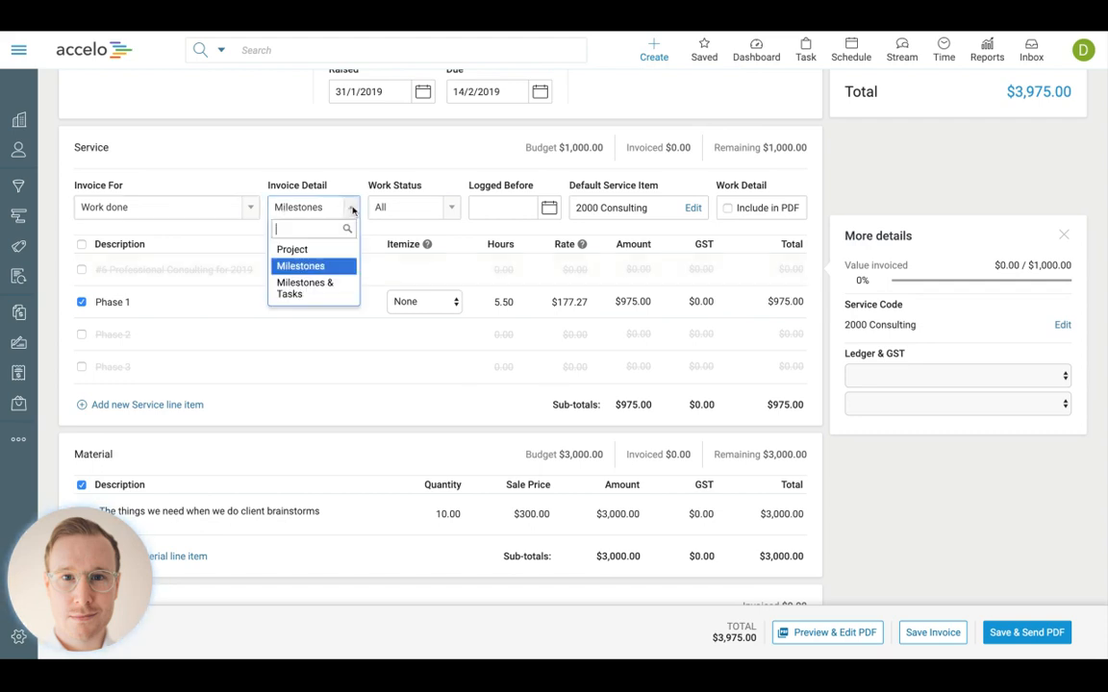
click(328, 289)
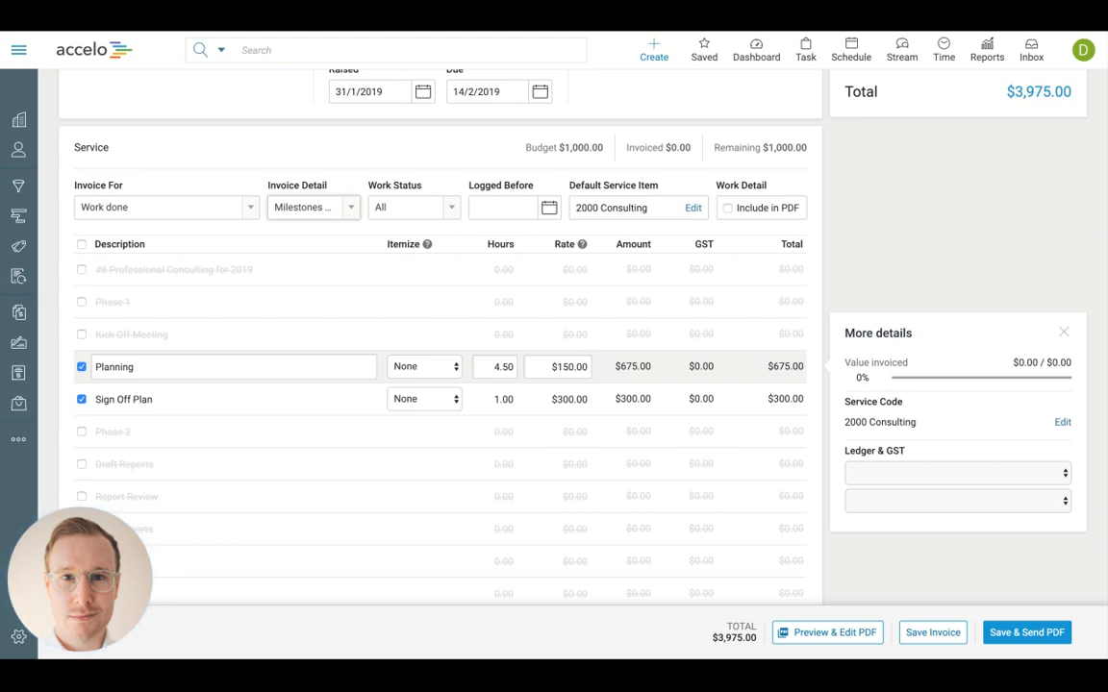
Try itemizing the Planning line by Staff and by Rate, and return it to None.
click(403, 398)
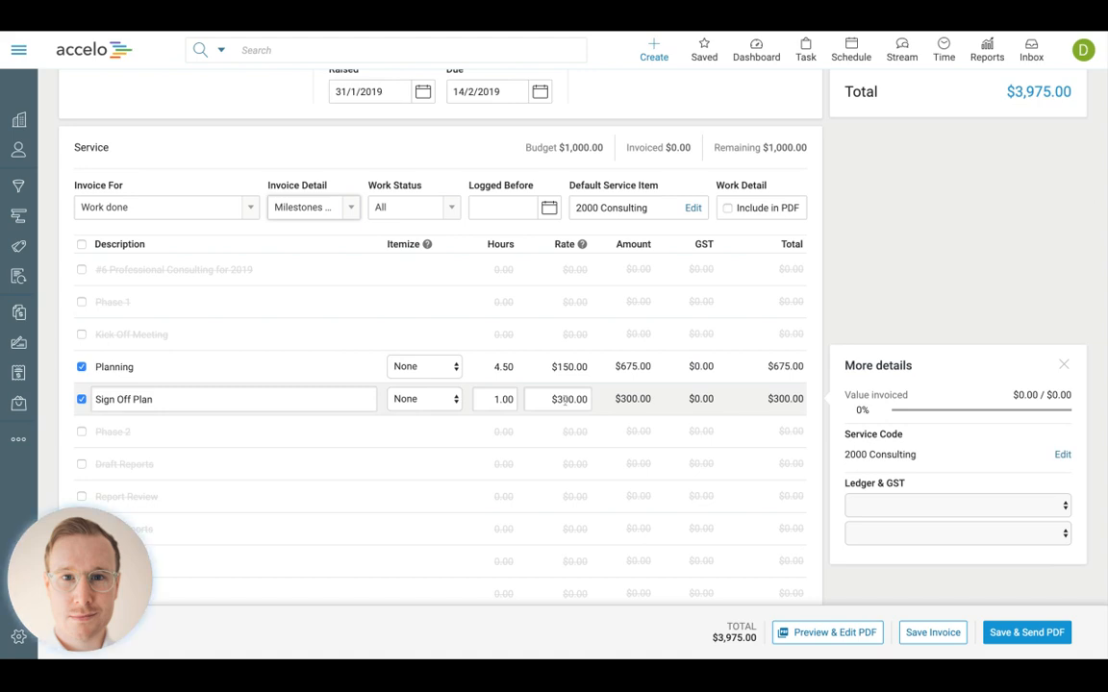
click(452, 366)
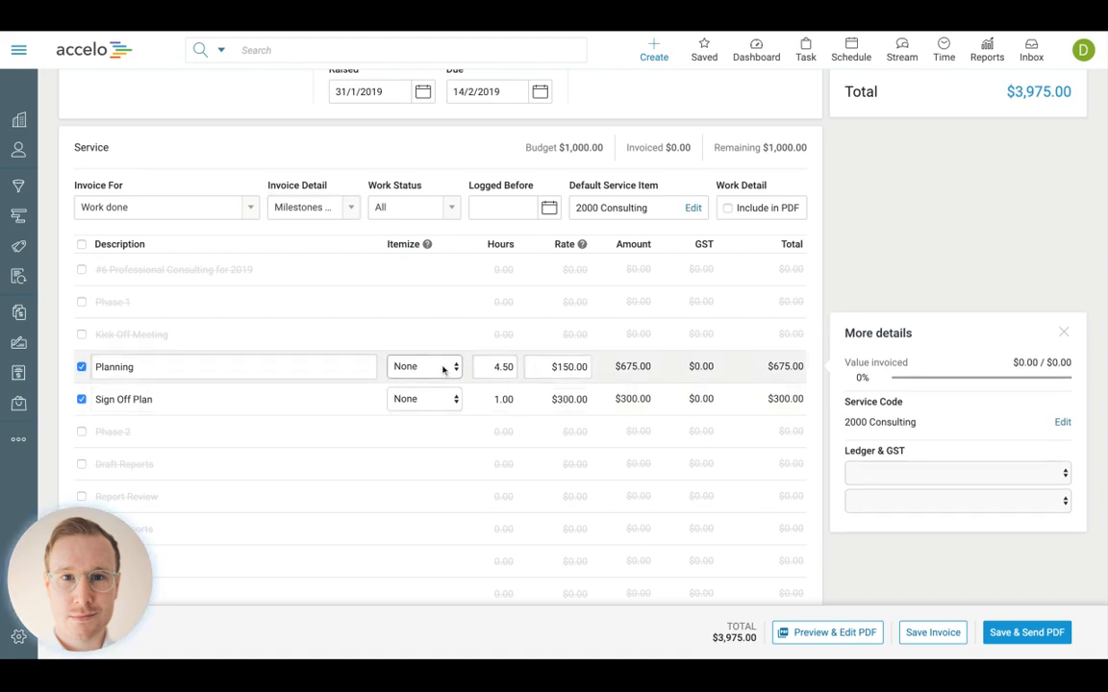
click(443, 368)
click(430, 381)
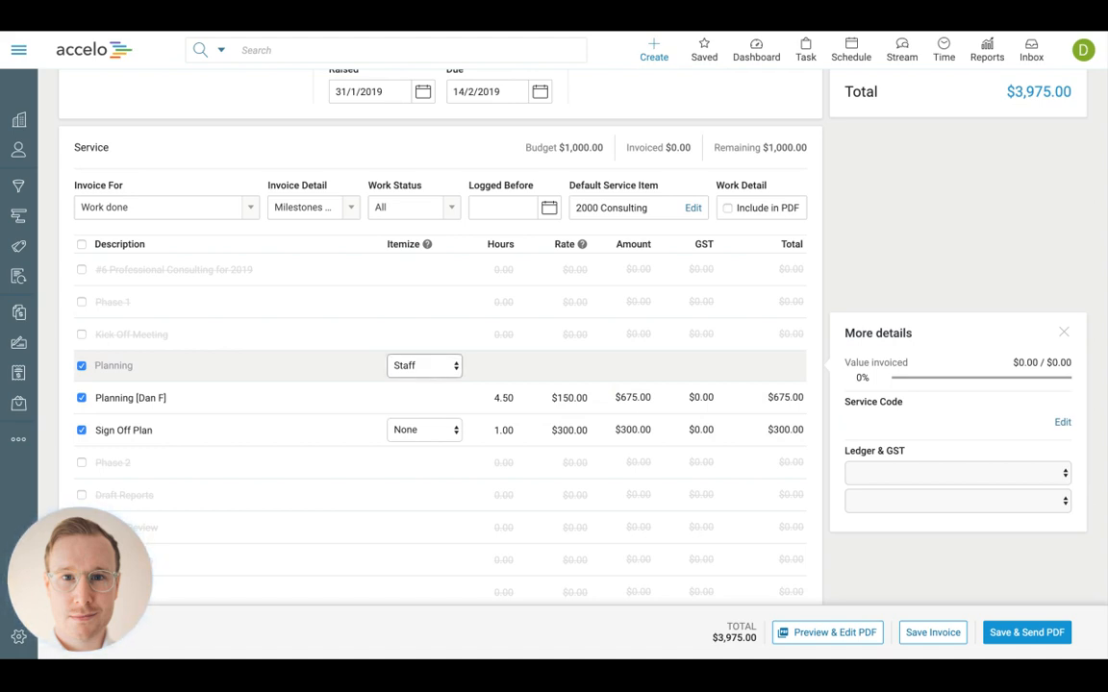
click(414, 382)
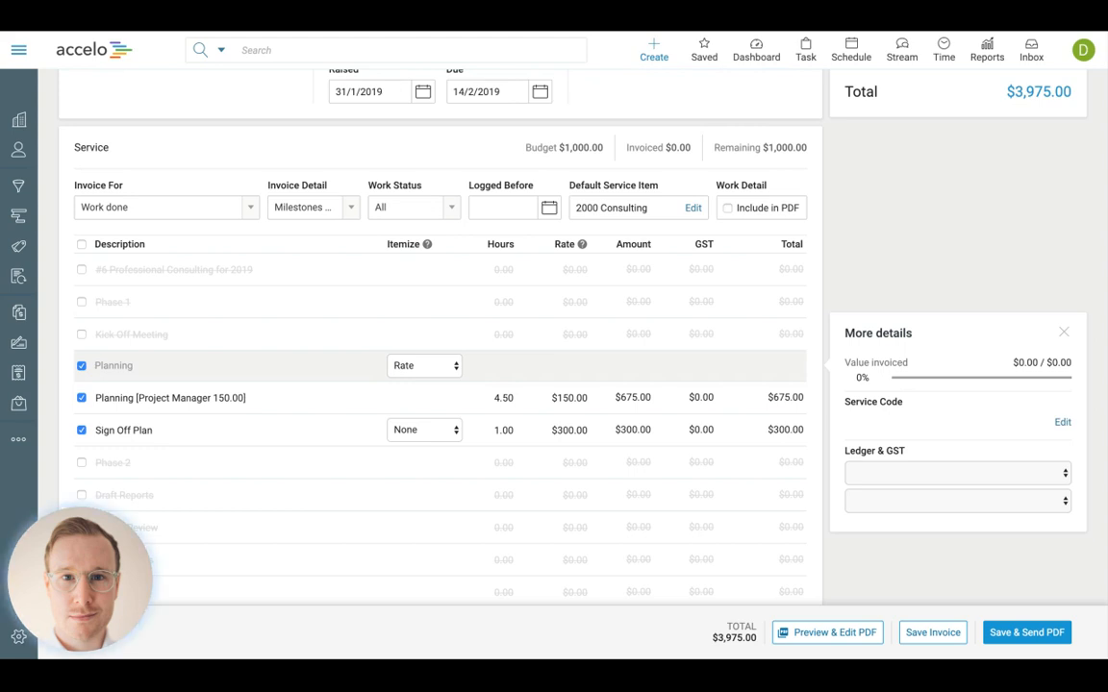
click(499, 400)
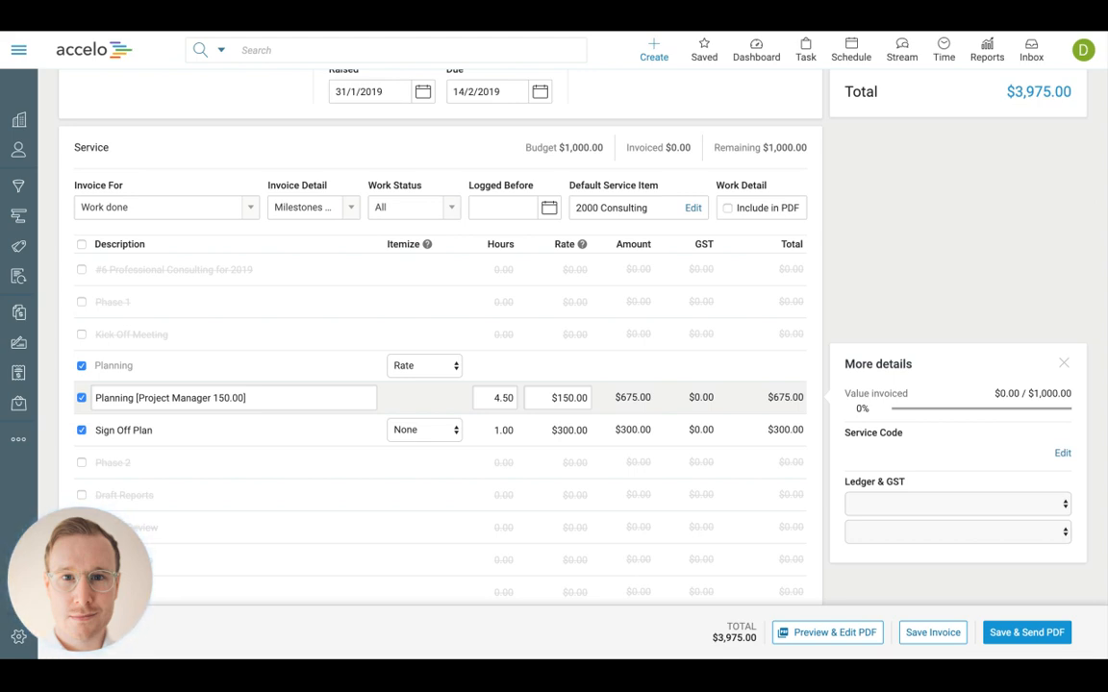
click(415, 377)
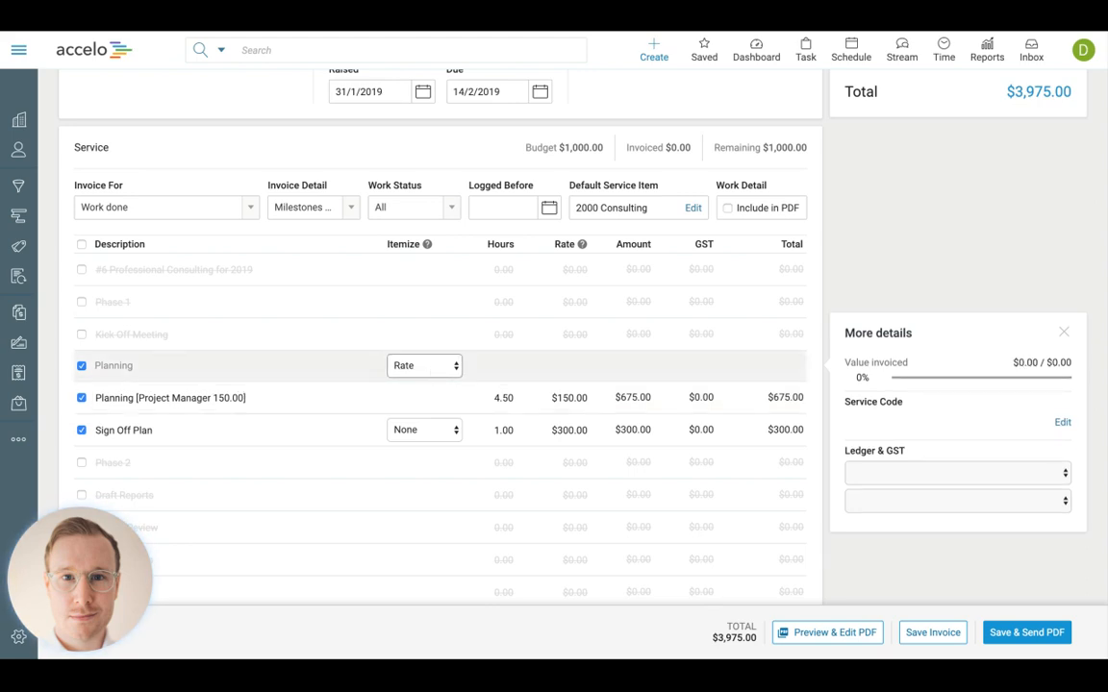
click(412, 347)
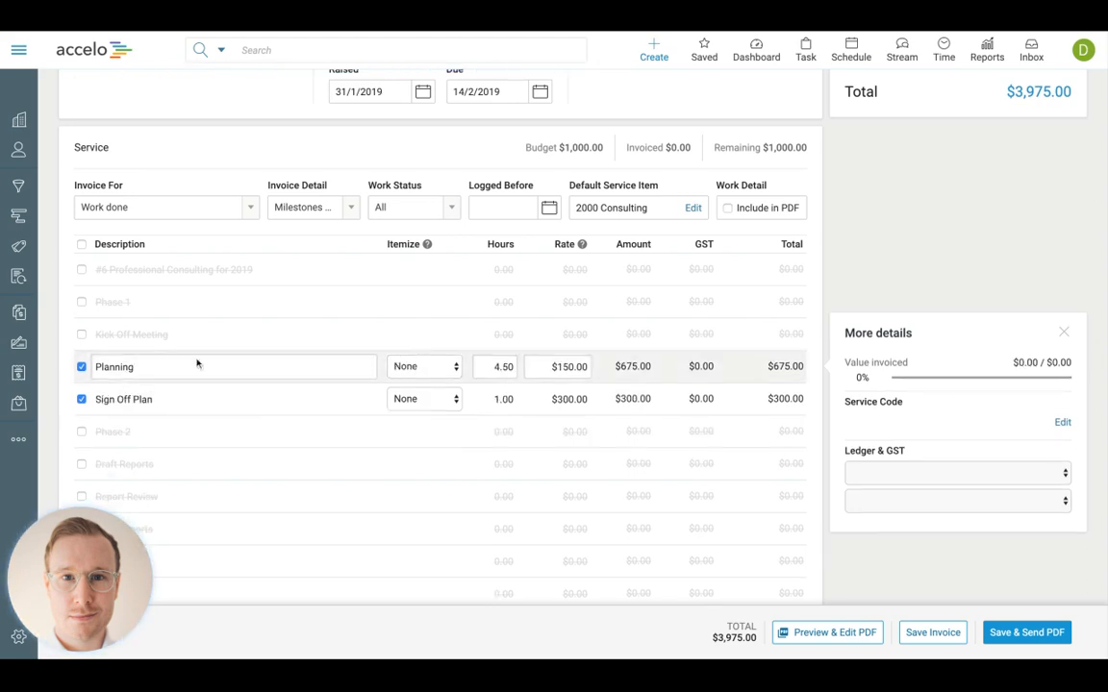
Exclude the Sign Off Plan line from the services and include it again.
click(98, 399)
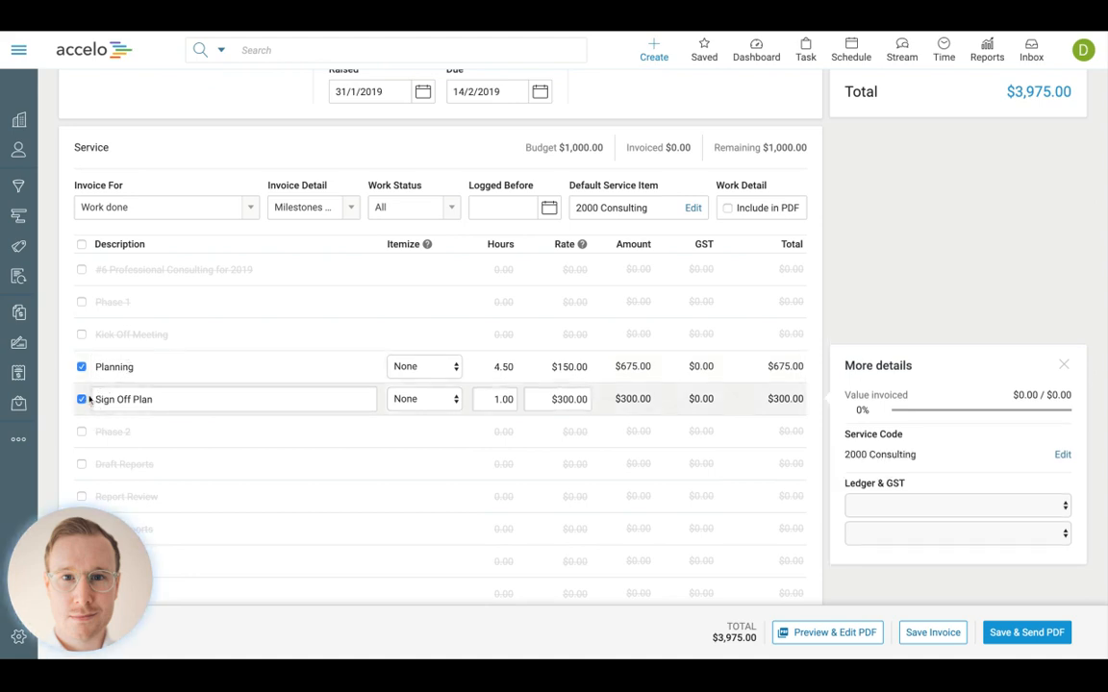
click(83, 403)
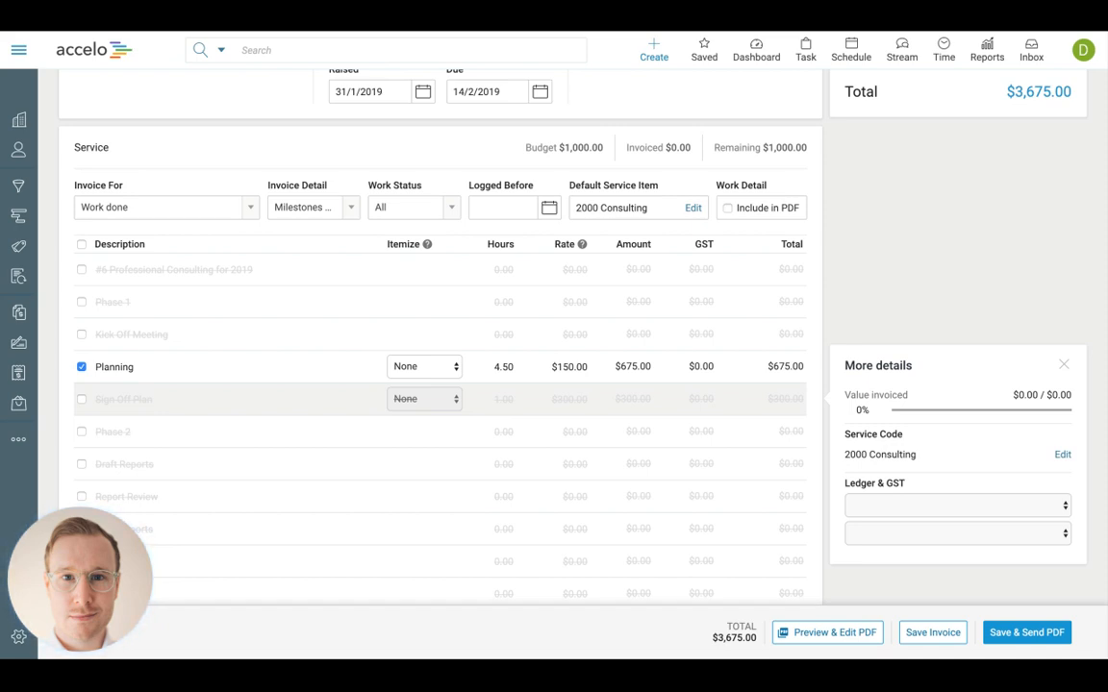
click(81, 399)
Set the invoice detail to Milestones, and include the Phase 2 line before excluding it again.
click(345, 207)
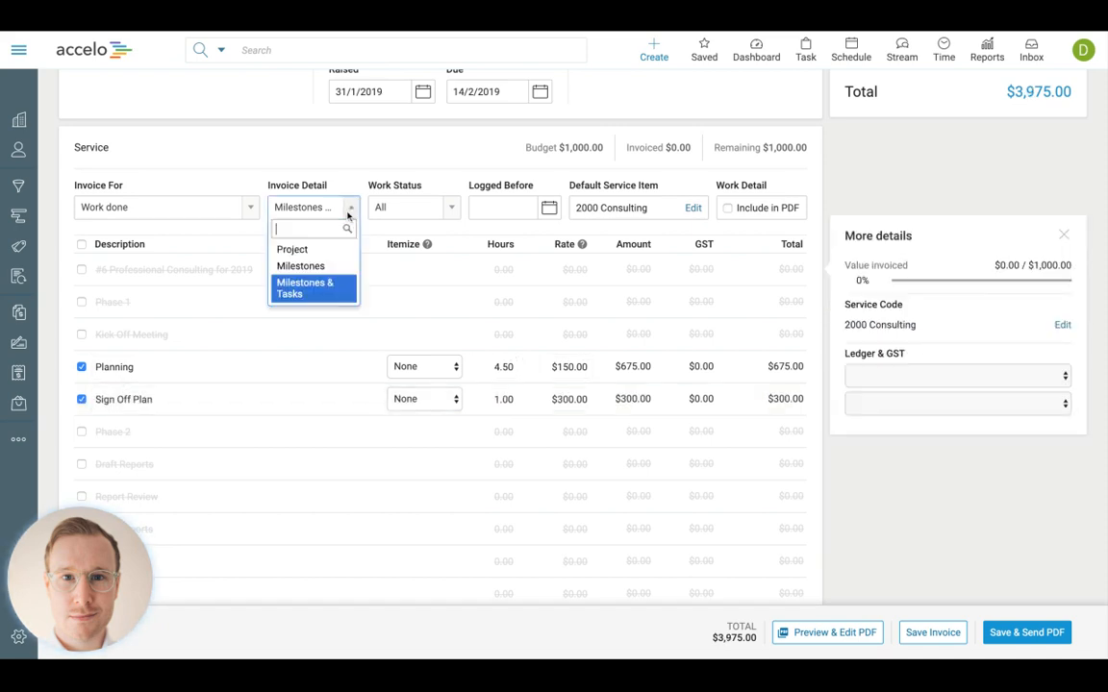
click(332, 267)
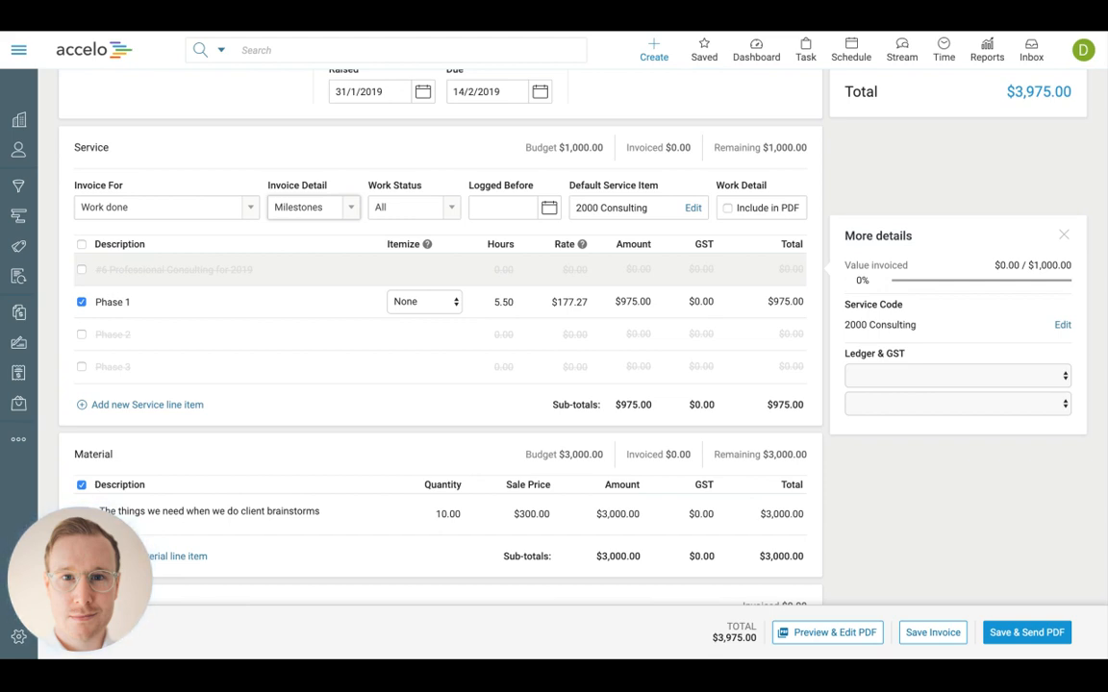
click(81, 335)
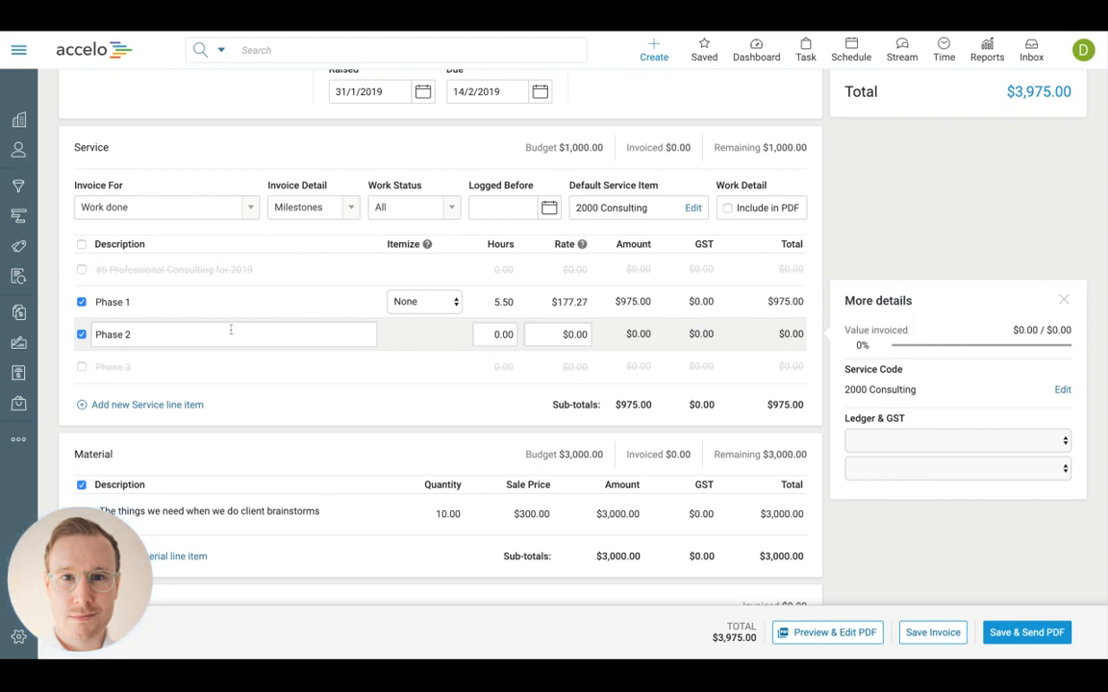
click(81, 335)
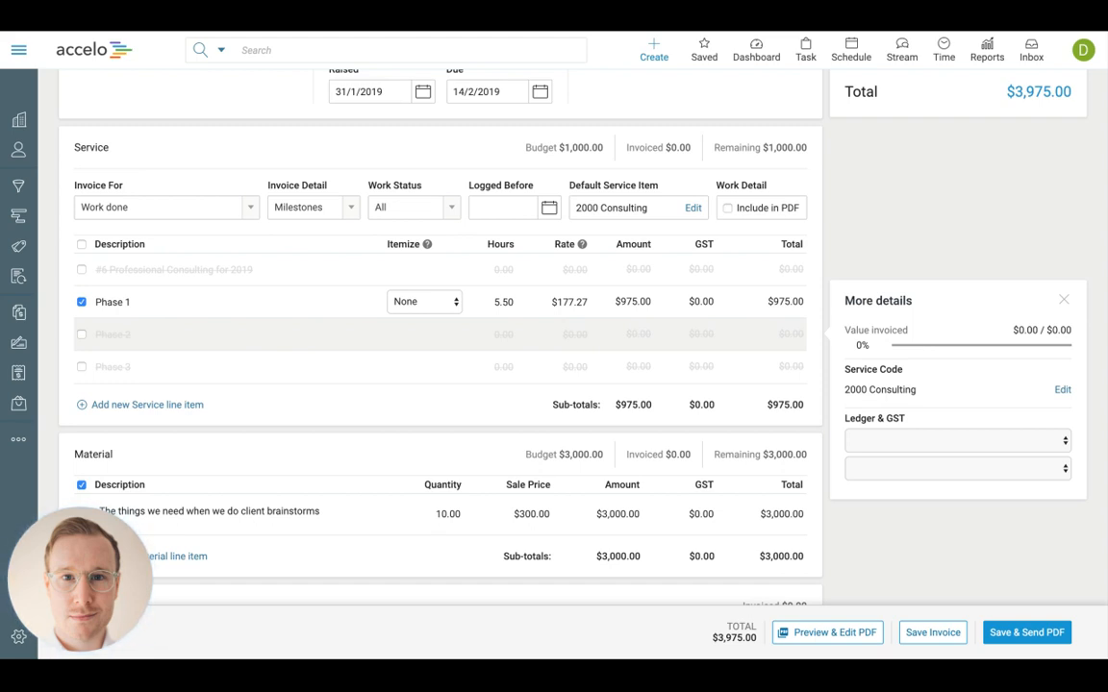
Fill in a new service line "Random Service Charge" with 3 hours at a rate of $150, and delete that line.
click(117, 412)
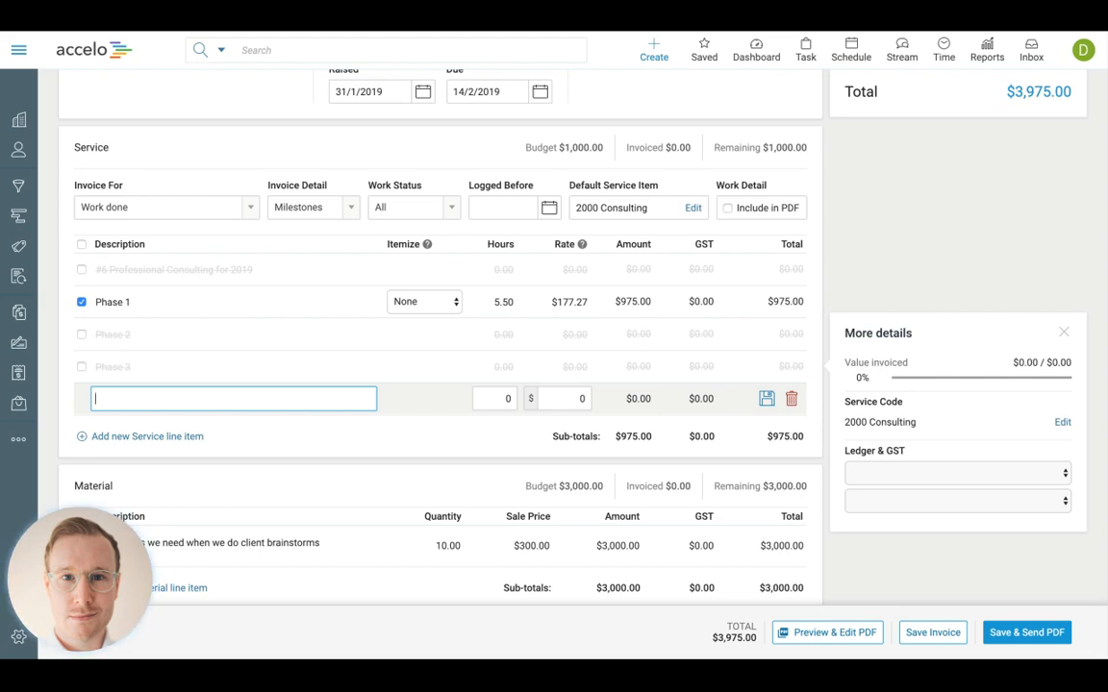
text(Random SErv)
key(BackSpace)
text(er)
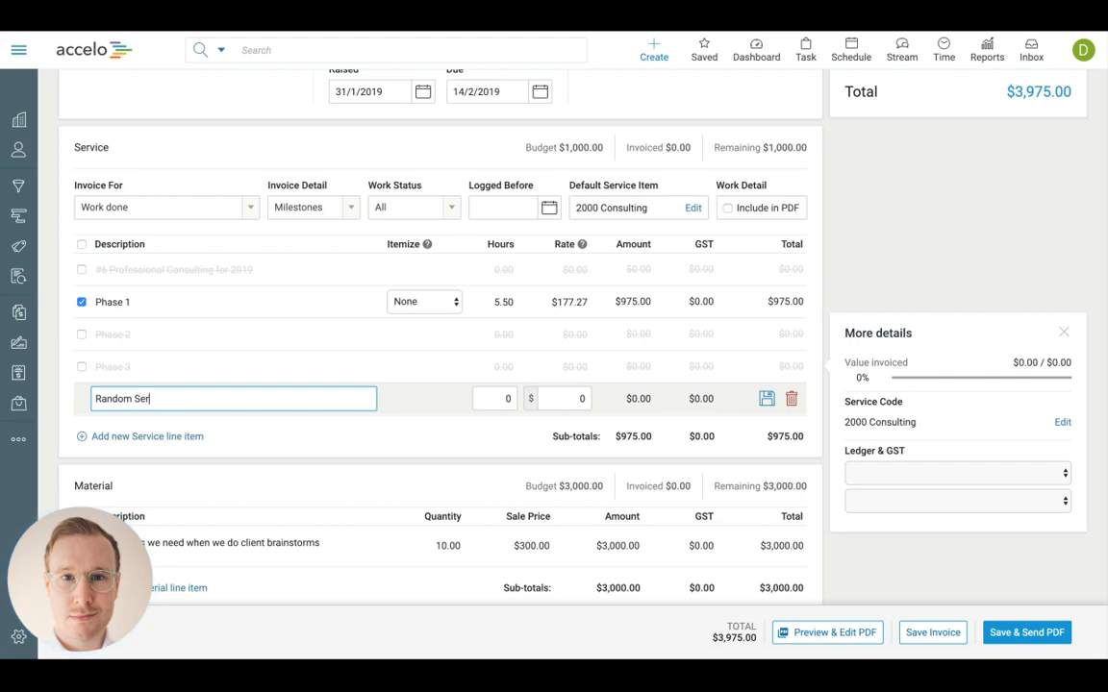
text(vice Charge)
click(494, 398)
text(3)
click(574, 398)
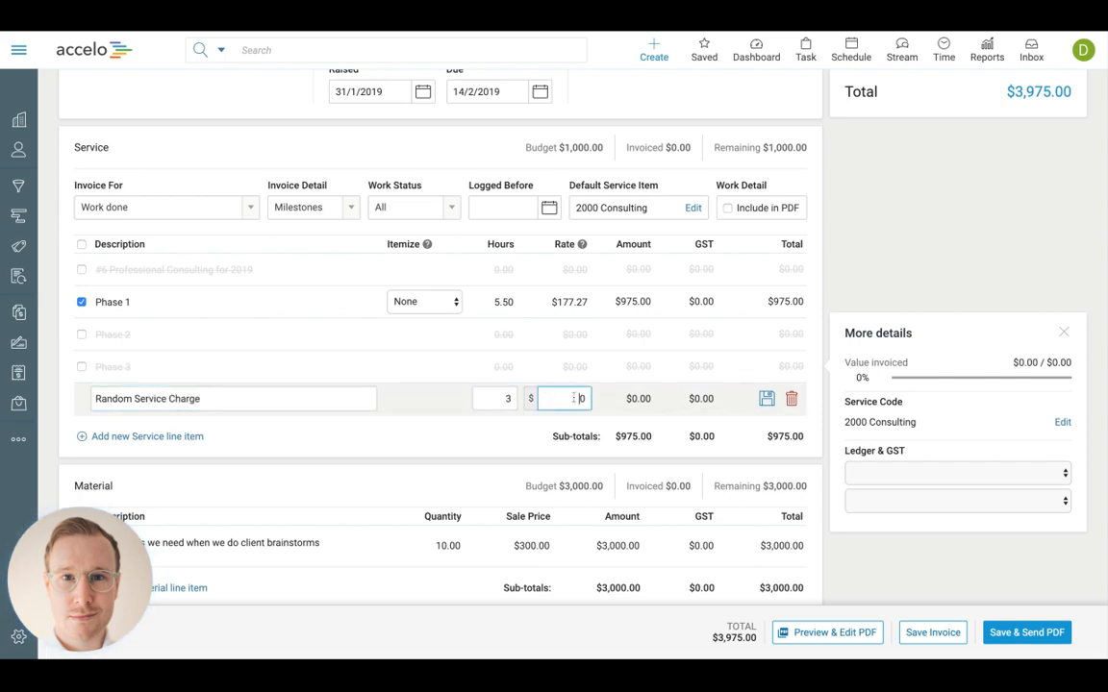
double_click(574, 397)
text(150)
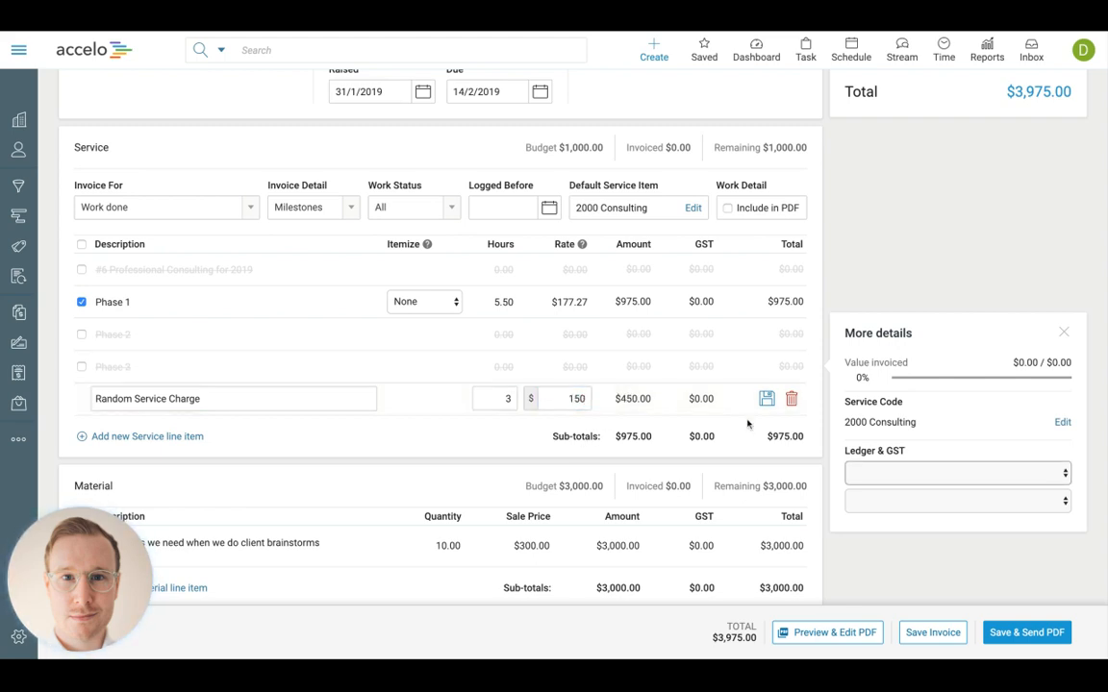
click(790, 398)
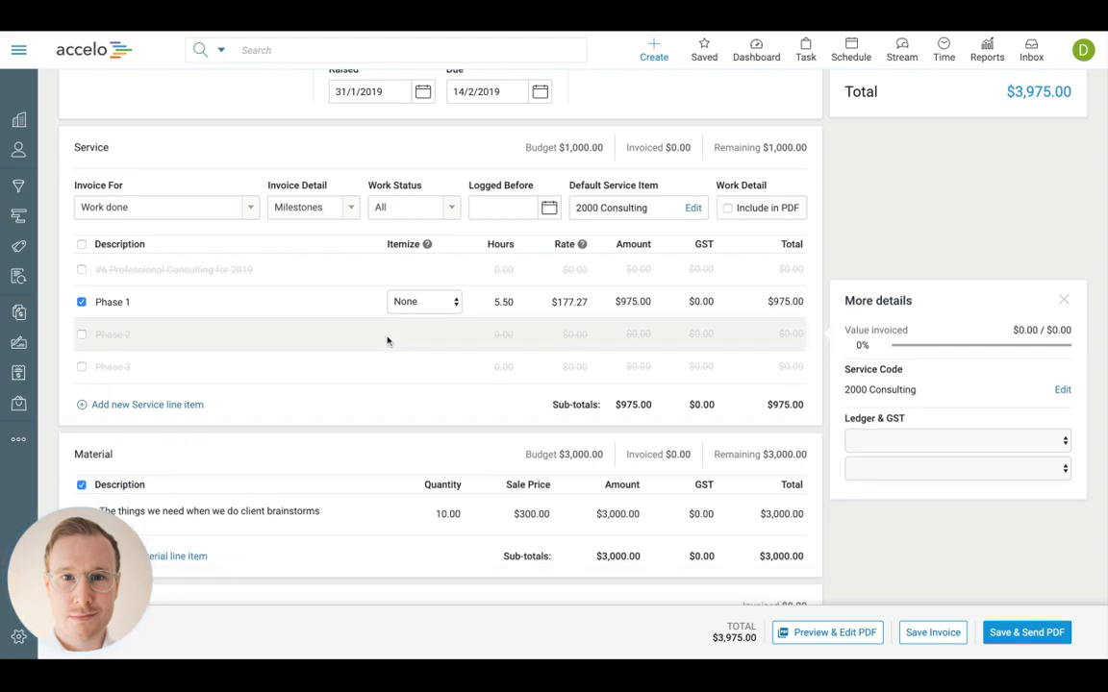
Set the services to be invoiced by percentage budget and review the invoice totals.
scroll(388, 341, up, 1)
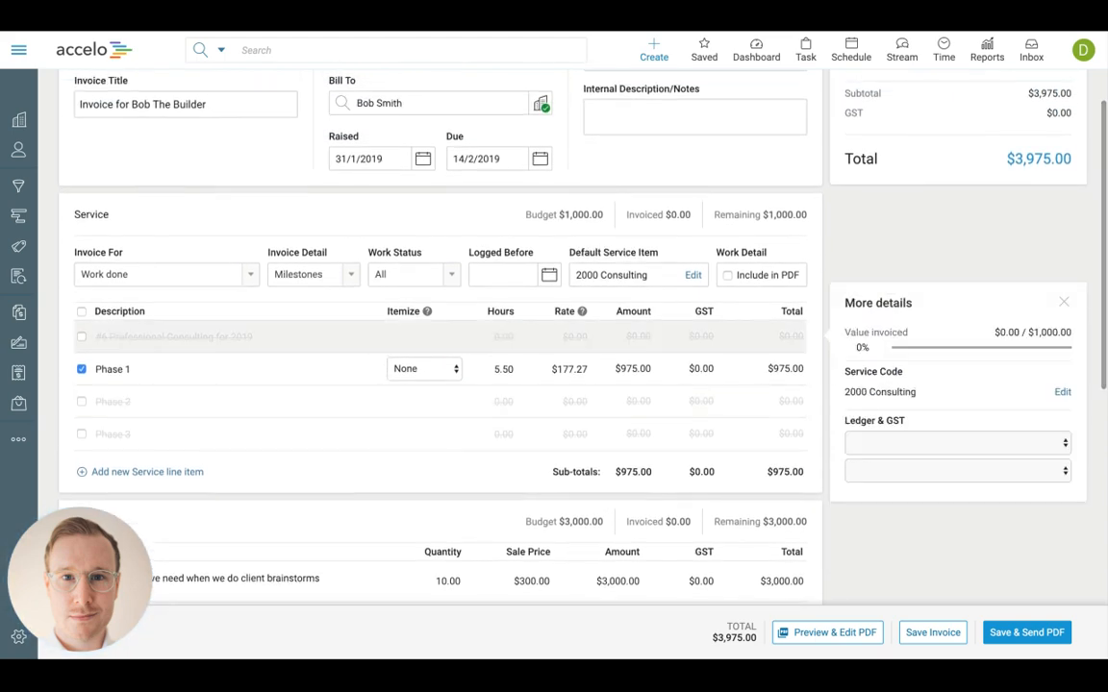
click(248, 277)
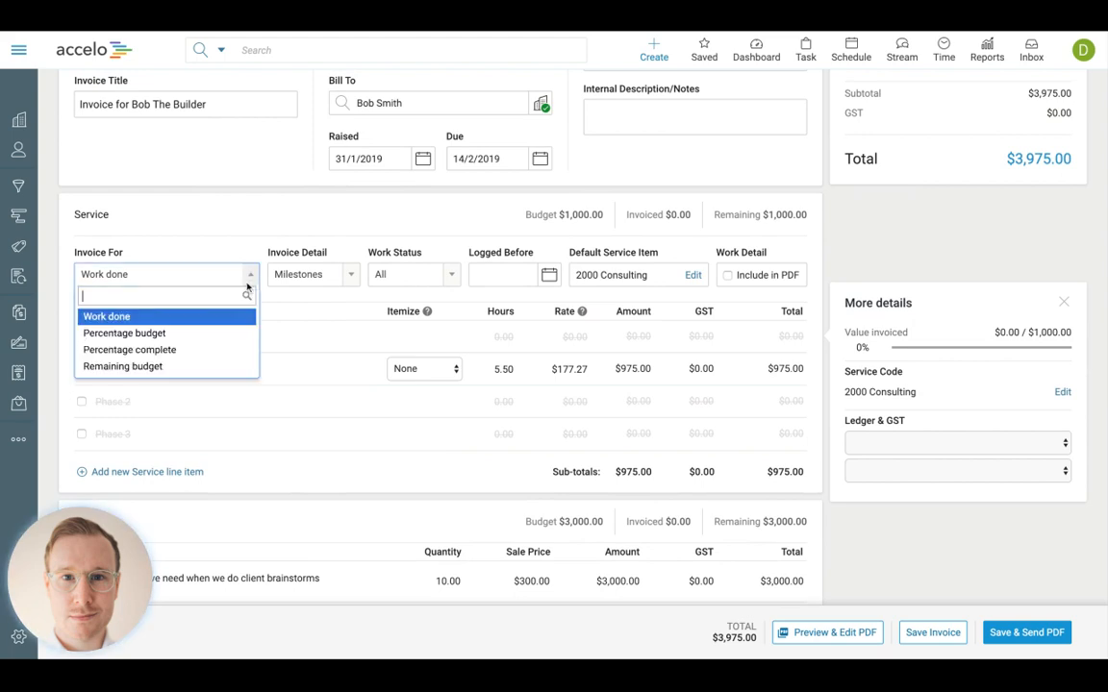
click(225, 332)
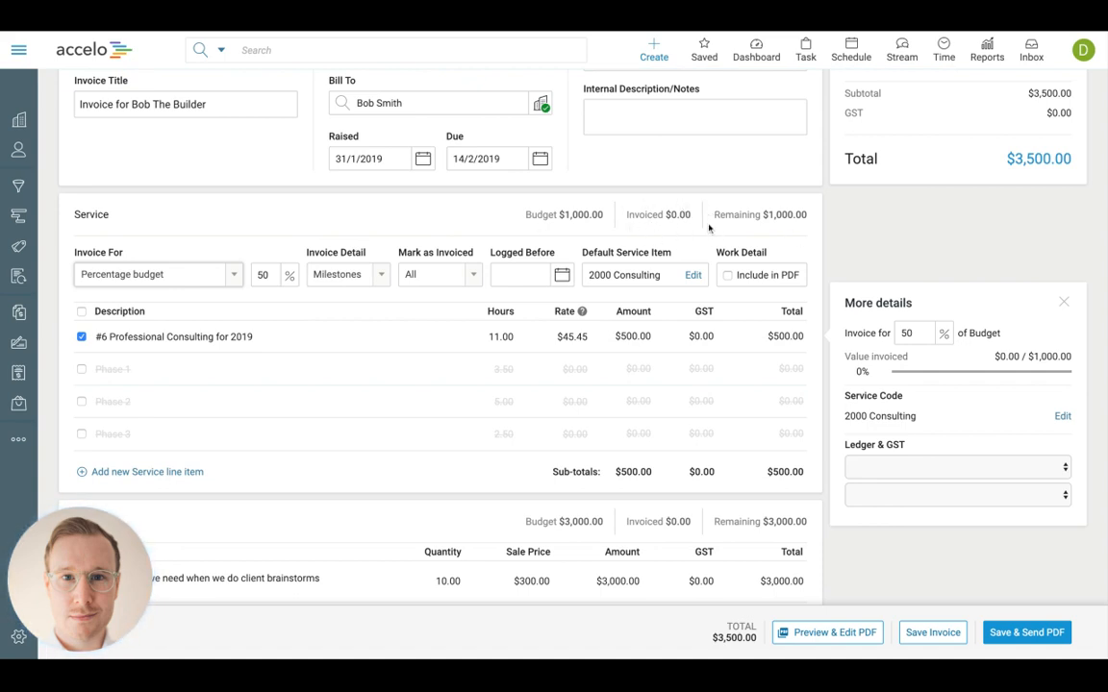
scroll(775, 234, up, 2)
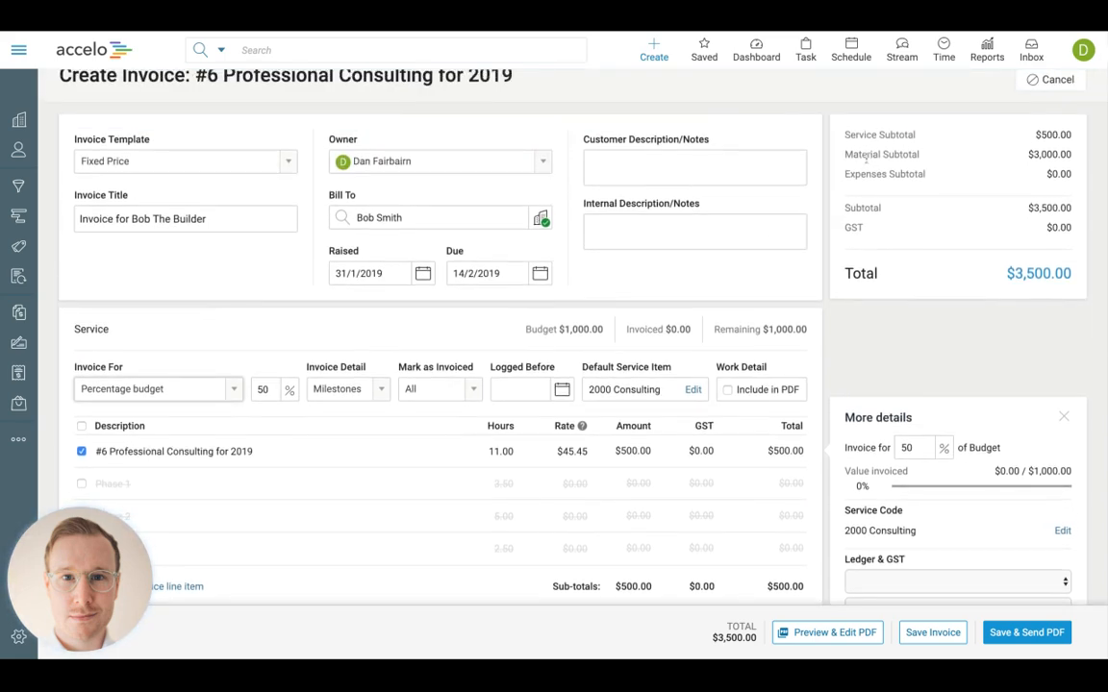
Exclude the client brainstorms line from the materials and include it again.
scroll(899, 246, down, 2)
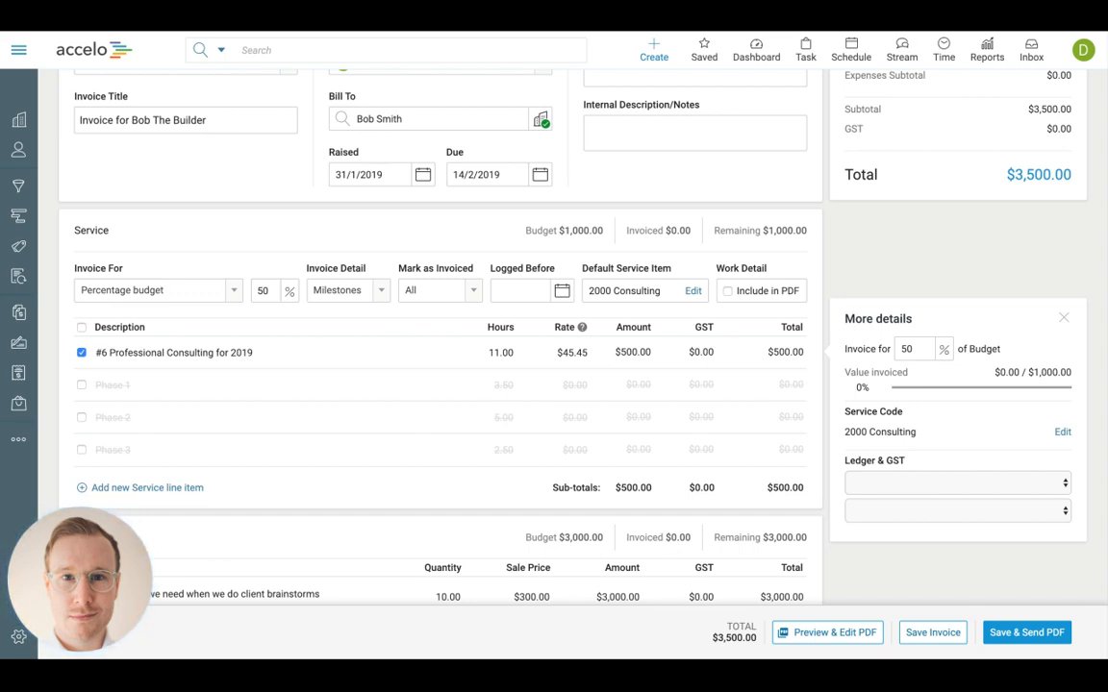
scroll(440, 365, down, 5)
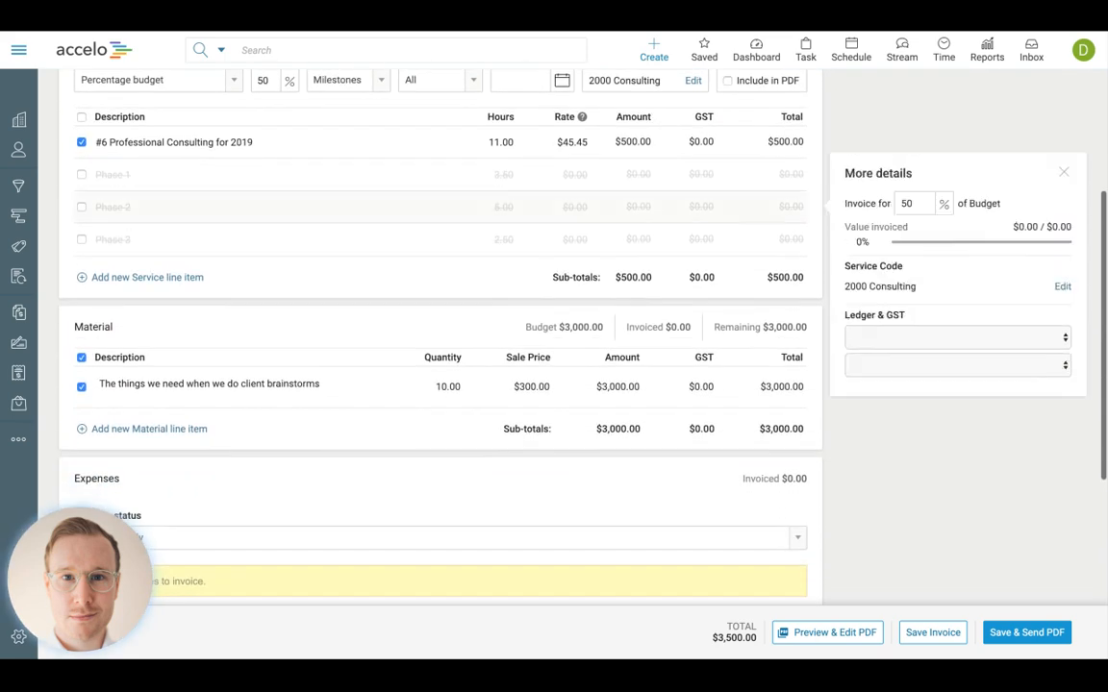
scroll(441, 252, down, 1)
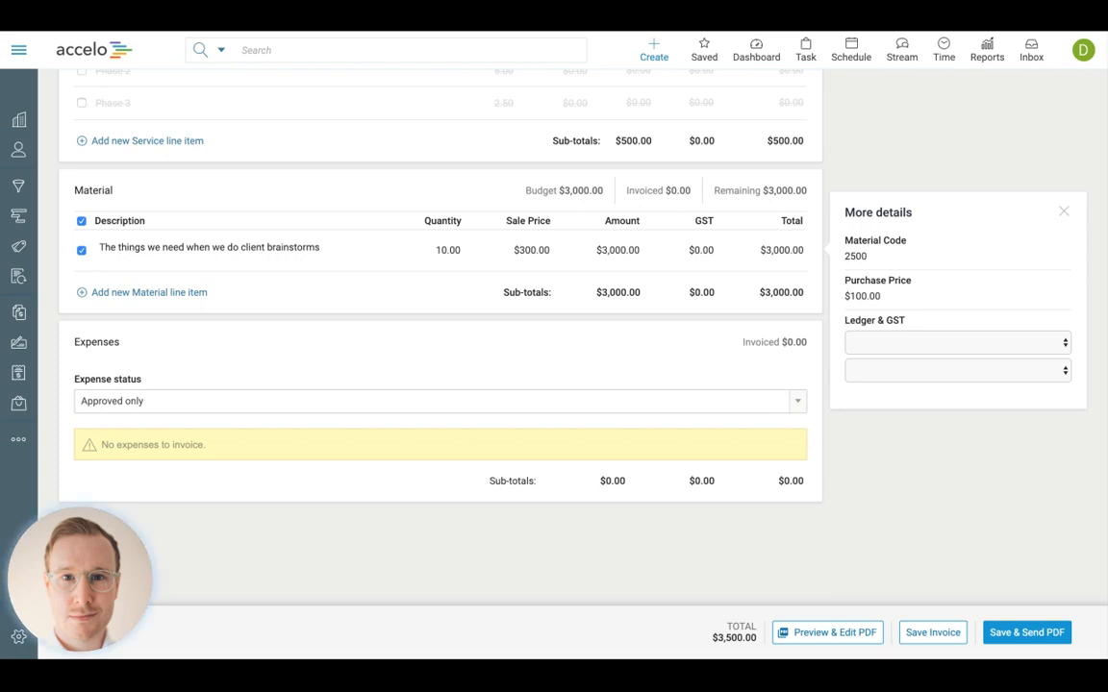
click(82, 252)
click(81, 251)
Check which expense status options are available for the invoice's expenses.
click(440, 401)
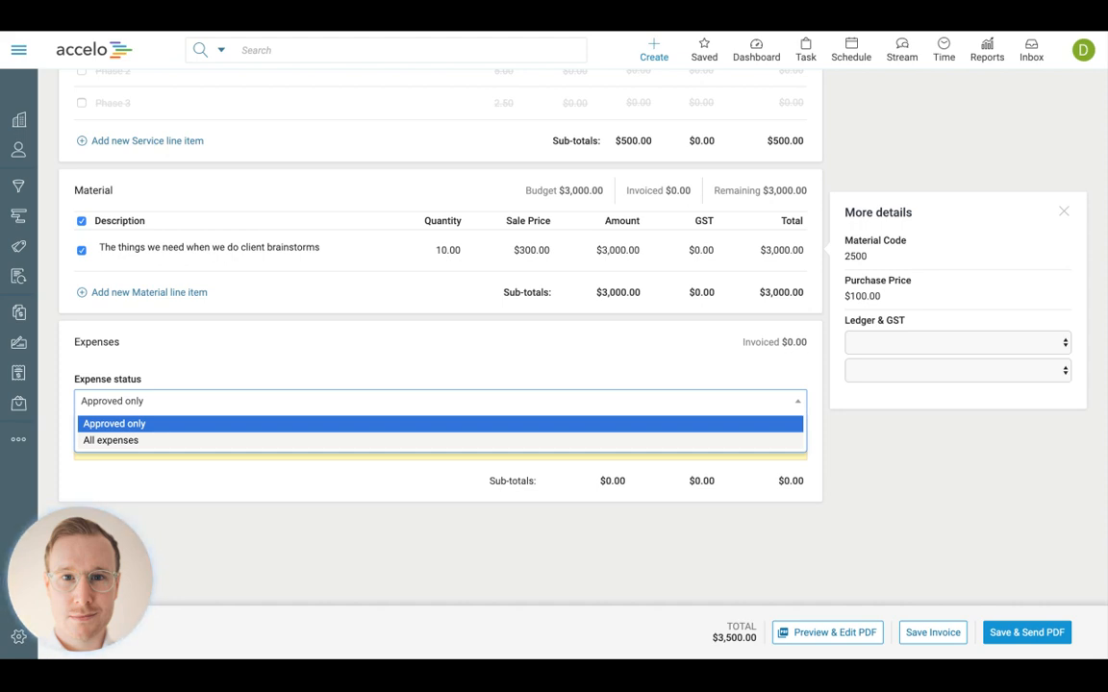
click(270, 485)
scroll(440, 432, up, 10)
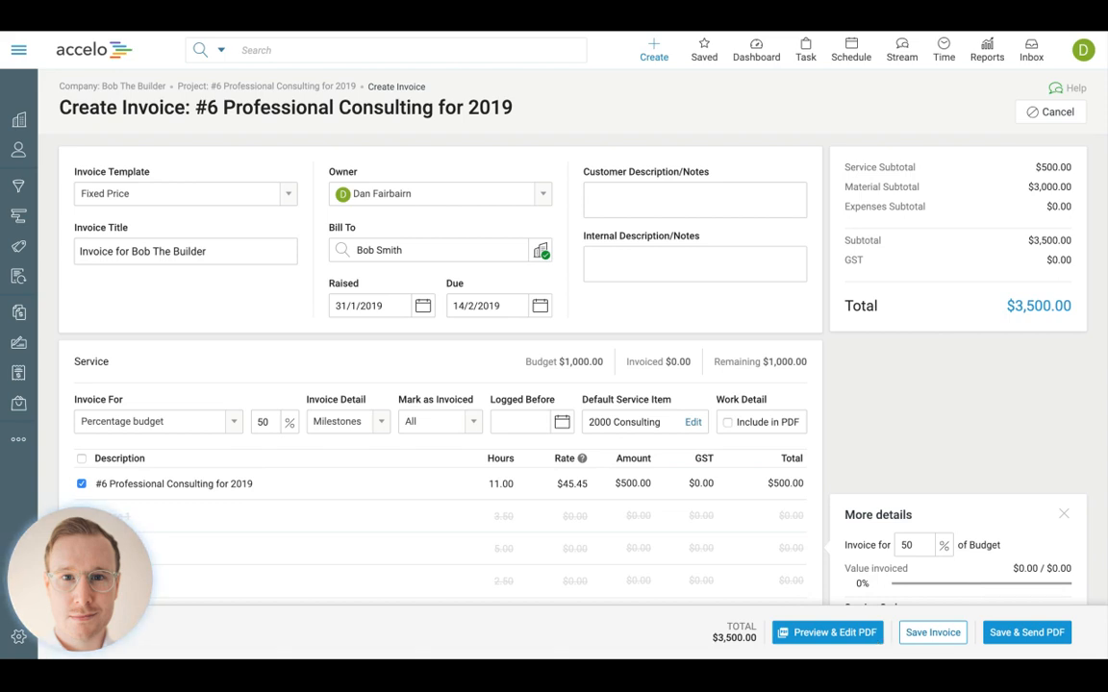
Open the invoice PDF preview for editing, and show the services' % Complete column before hiding it again.
click(835, 633)
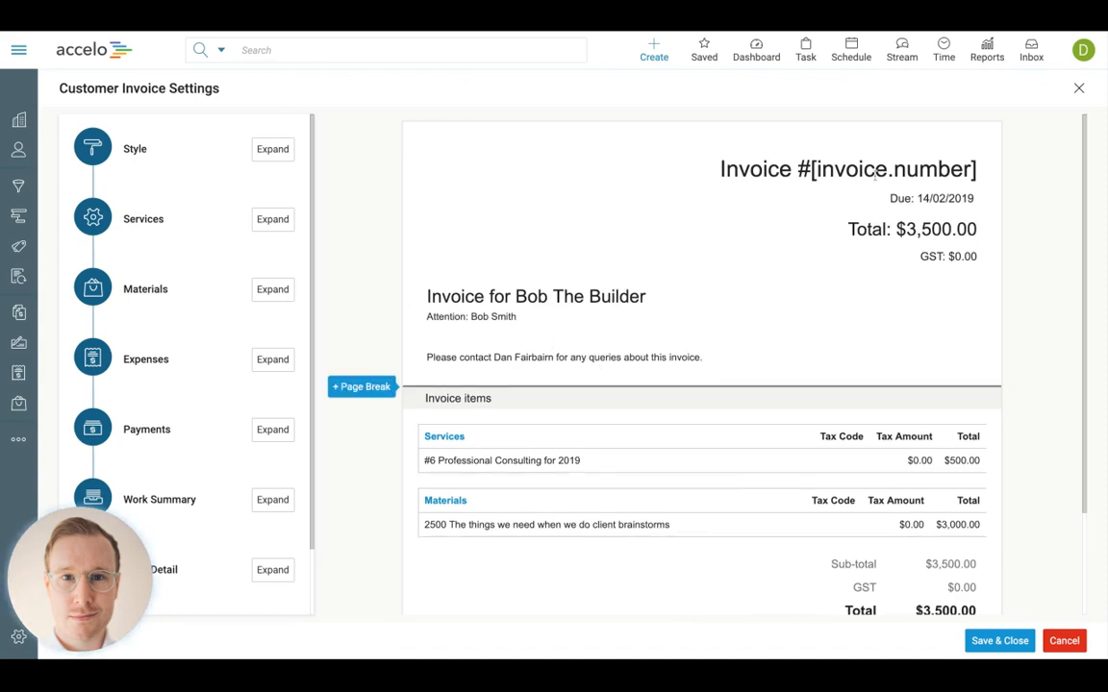
scroll(668, 420, down, 1)
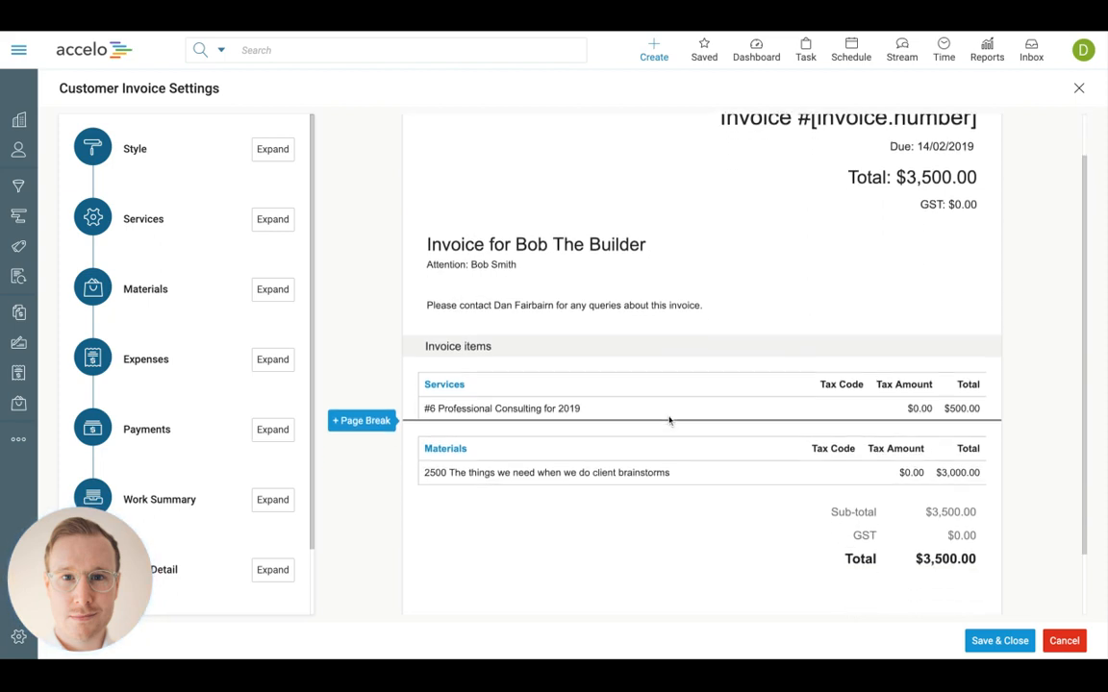
click(271, 220)
click(279, 283)
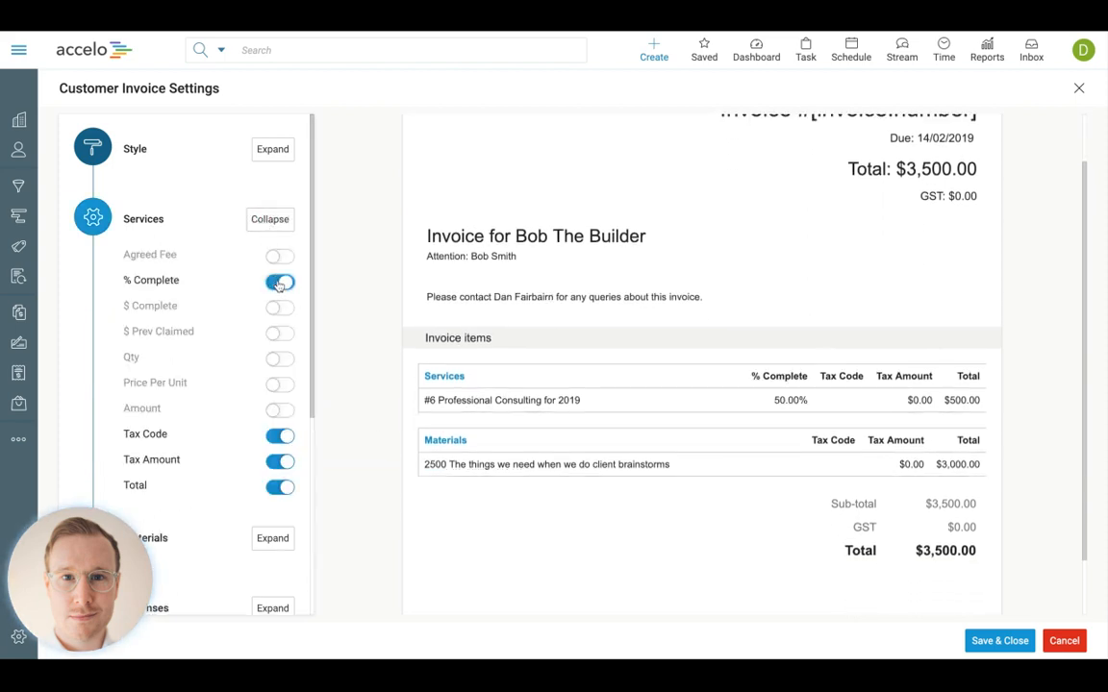
click(279, 282)
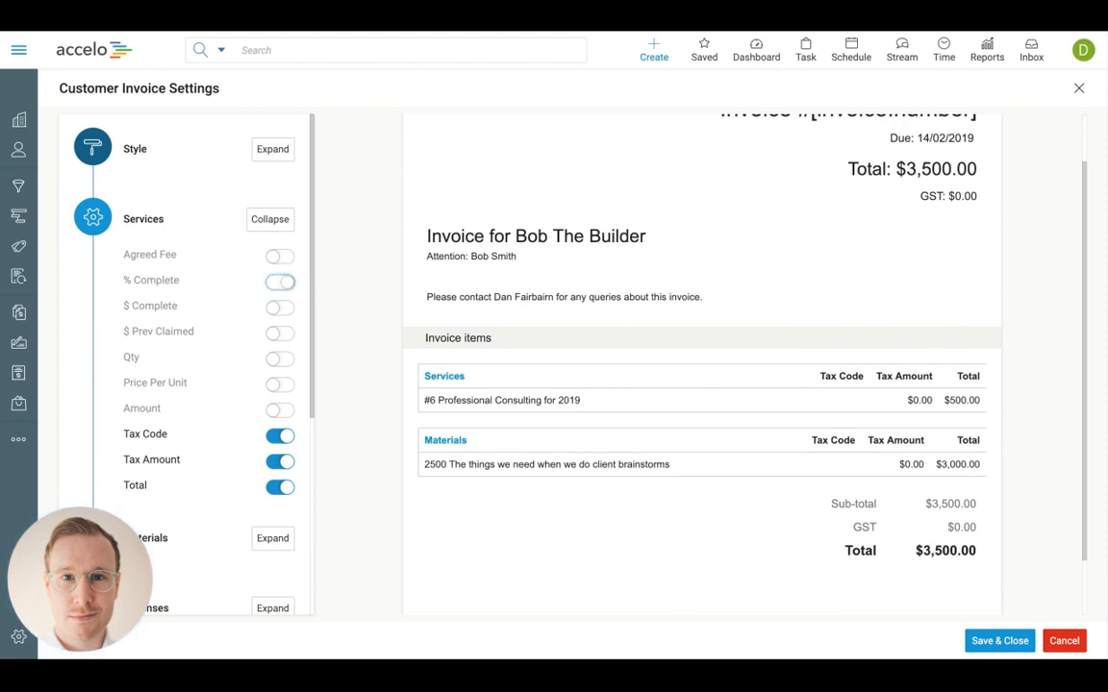
click(271, 220)
Review the Work Detail grouping and column options for the customer invoice, and save and close the PDF settings.
scroll(287, 315, down, 2)
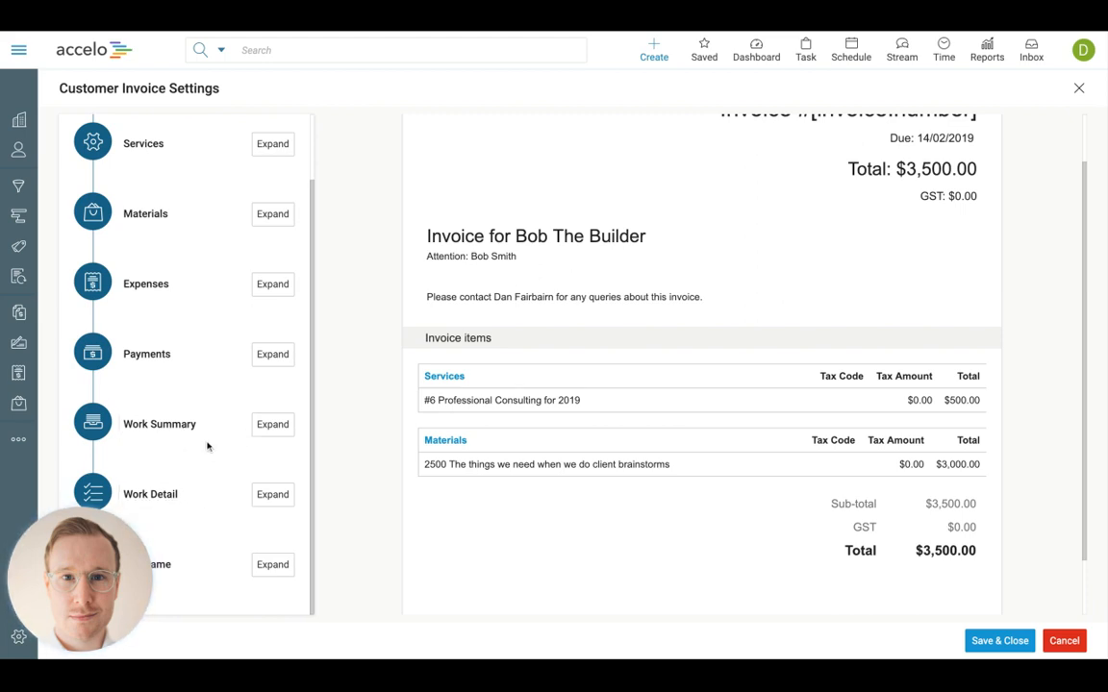
click(265, 496)
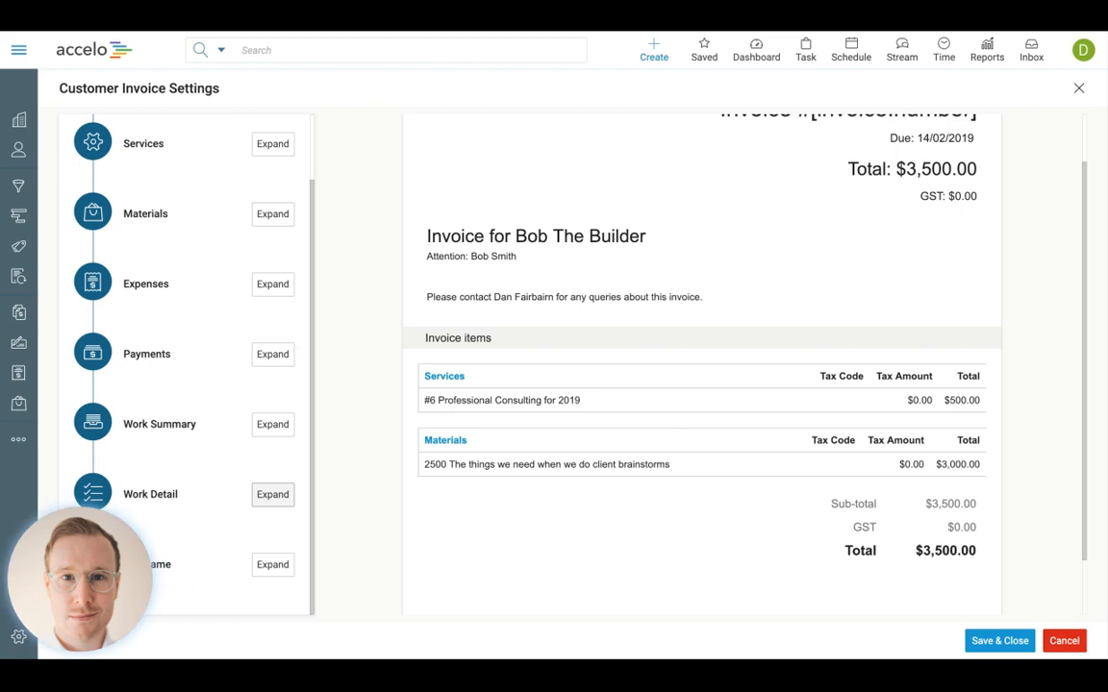
click(257, 495)
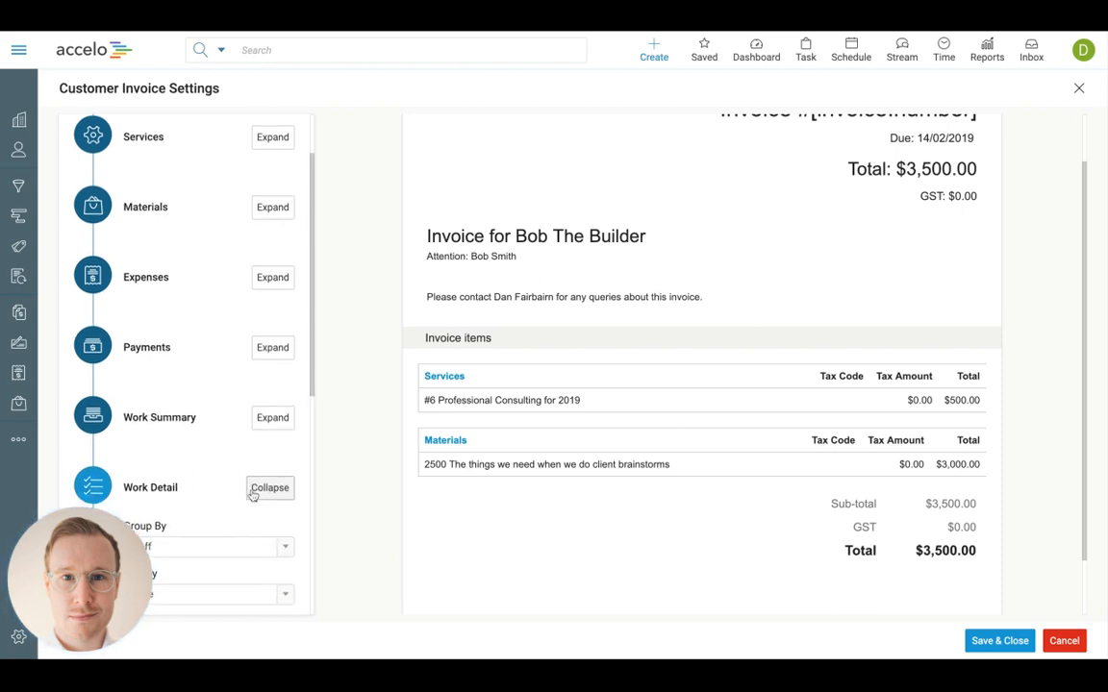
scroll(253, 495, down, 2)
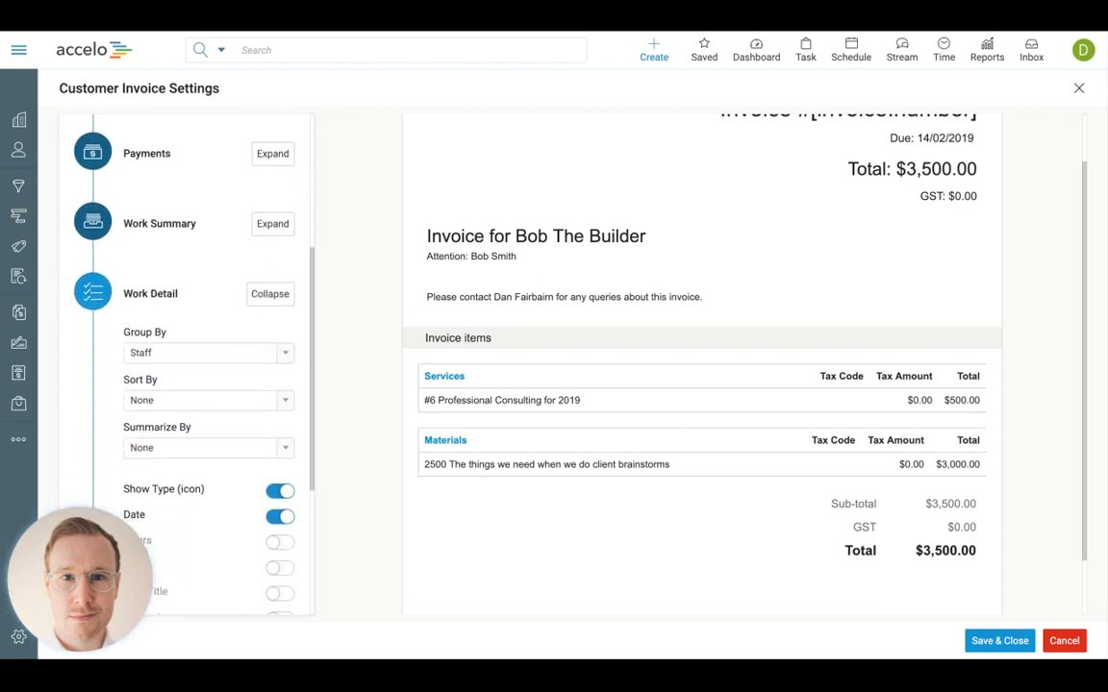
scroll(253, 495, down, 1)
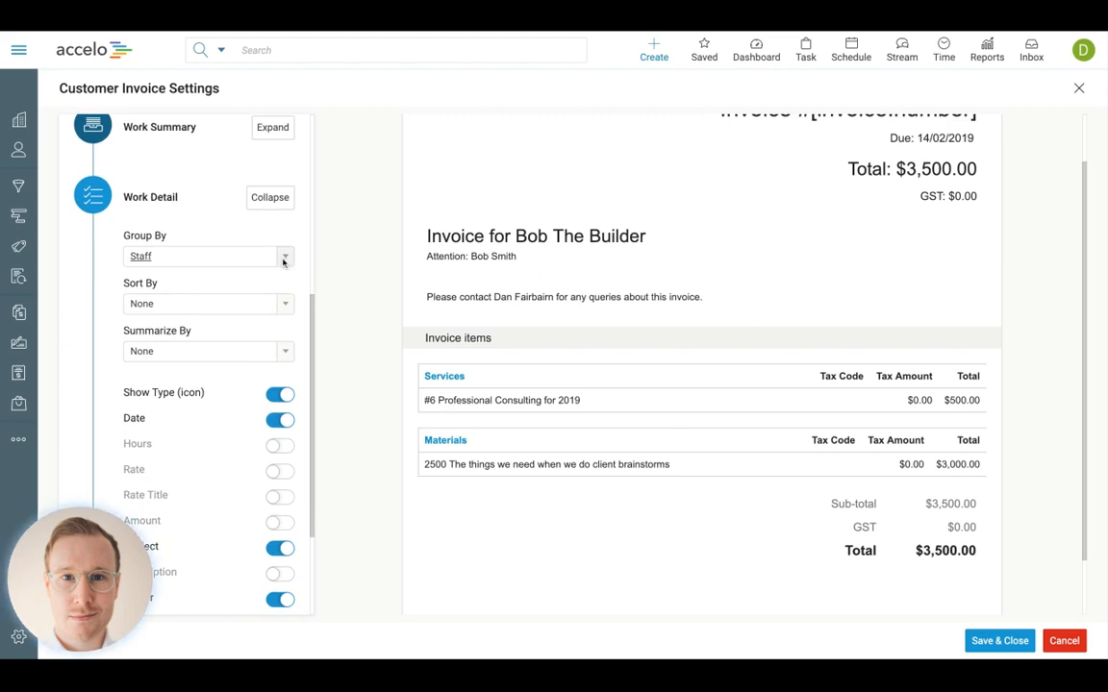
click(285, 257)
click(284, 259)
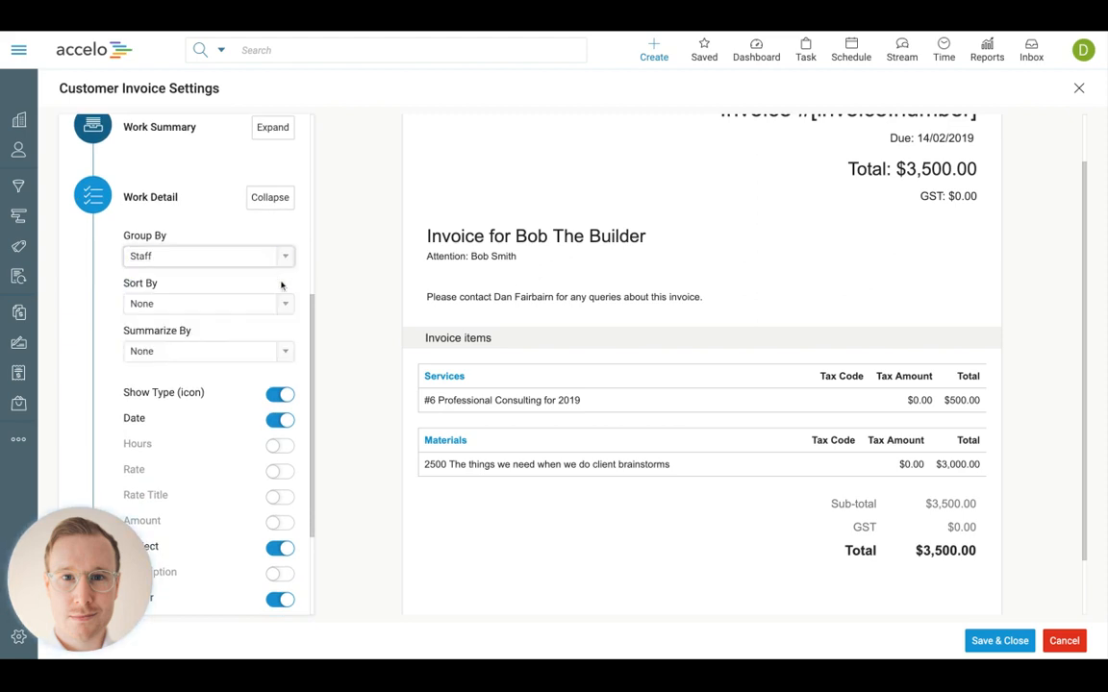
scroll(280, 331, down, 1)
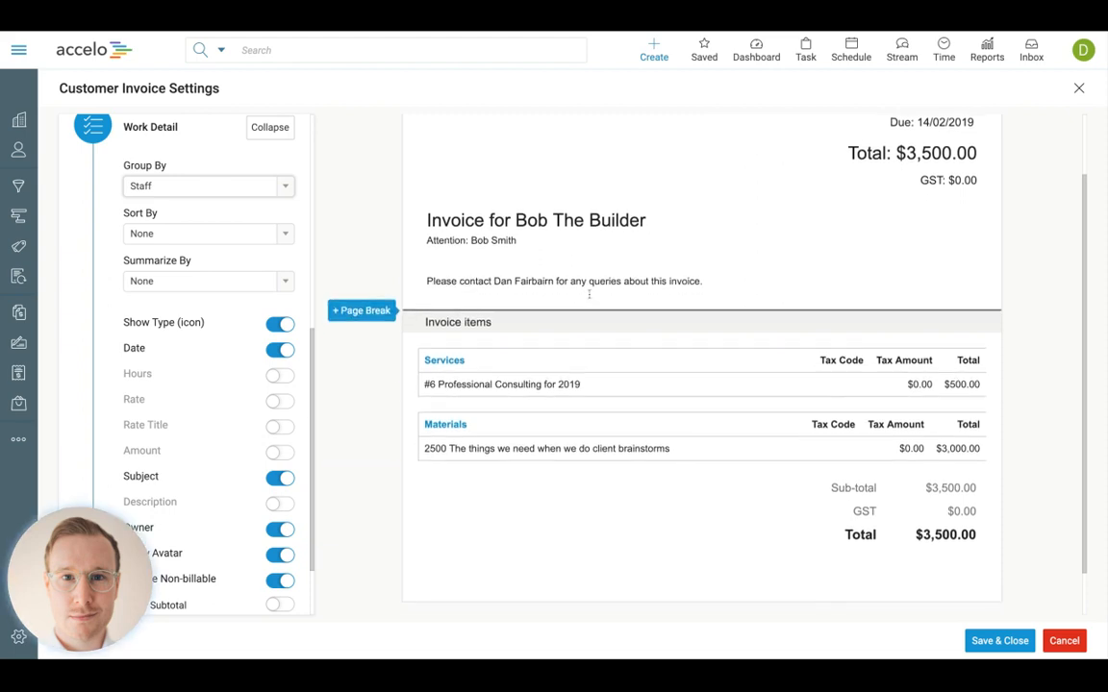
scroll(588, 293, down, 1)
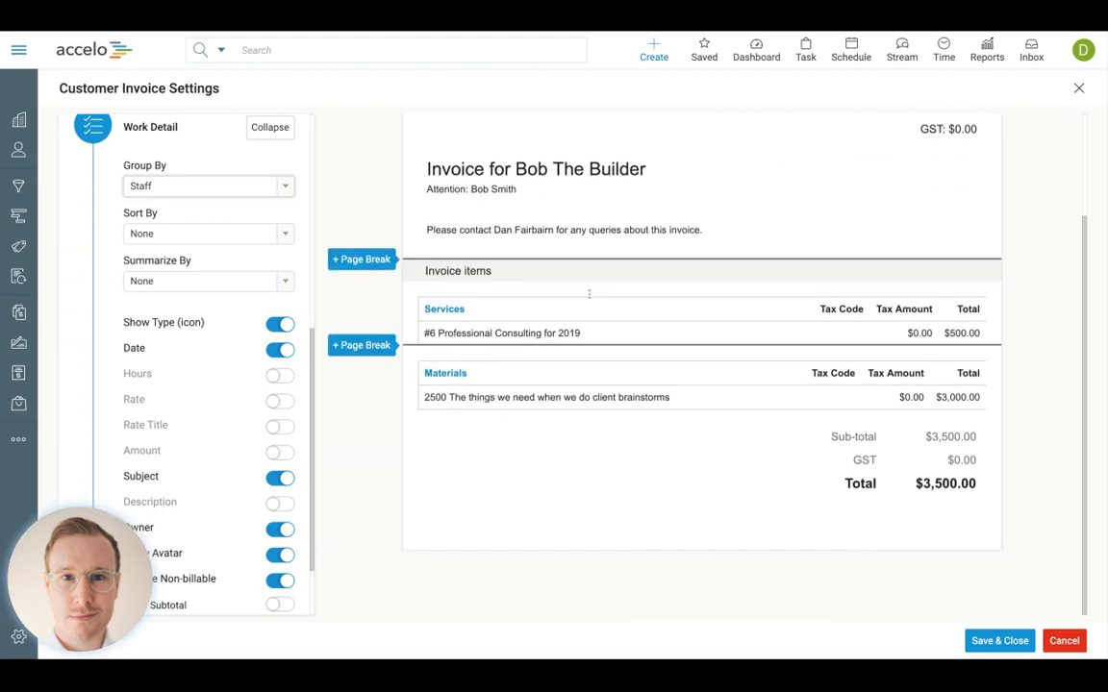
click(1000, 640)
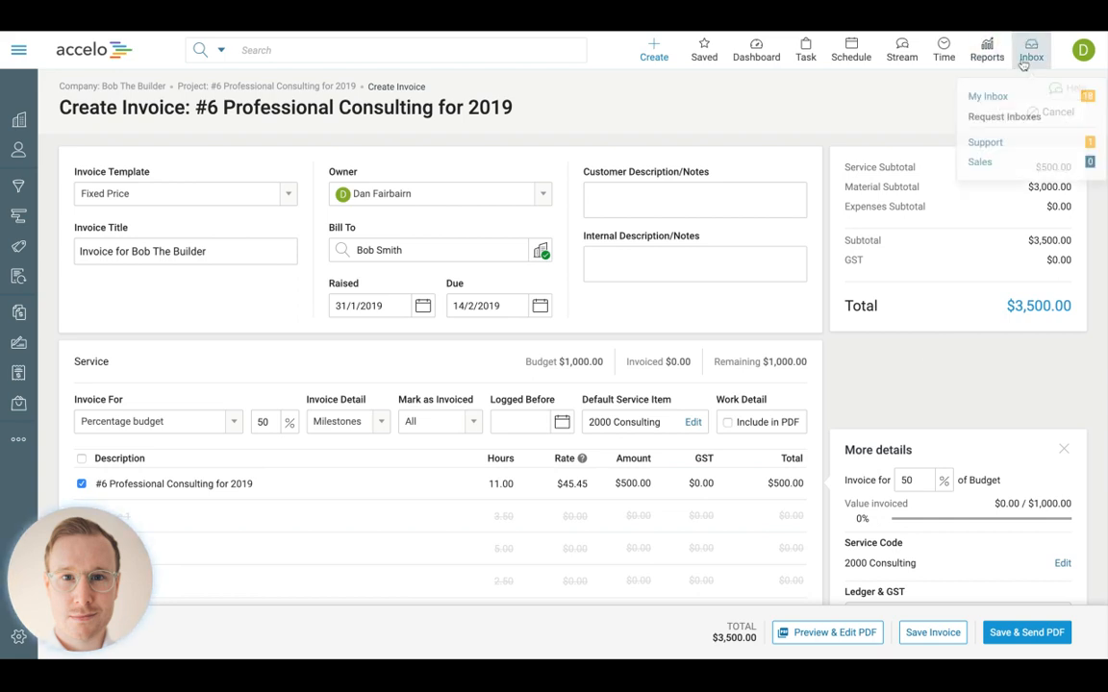
Open the Company Billing report and apply its current filters to list the companies to invoice.
mouse_move(996, 62)
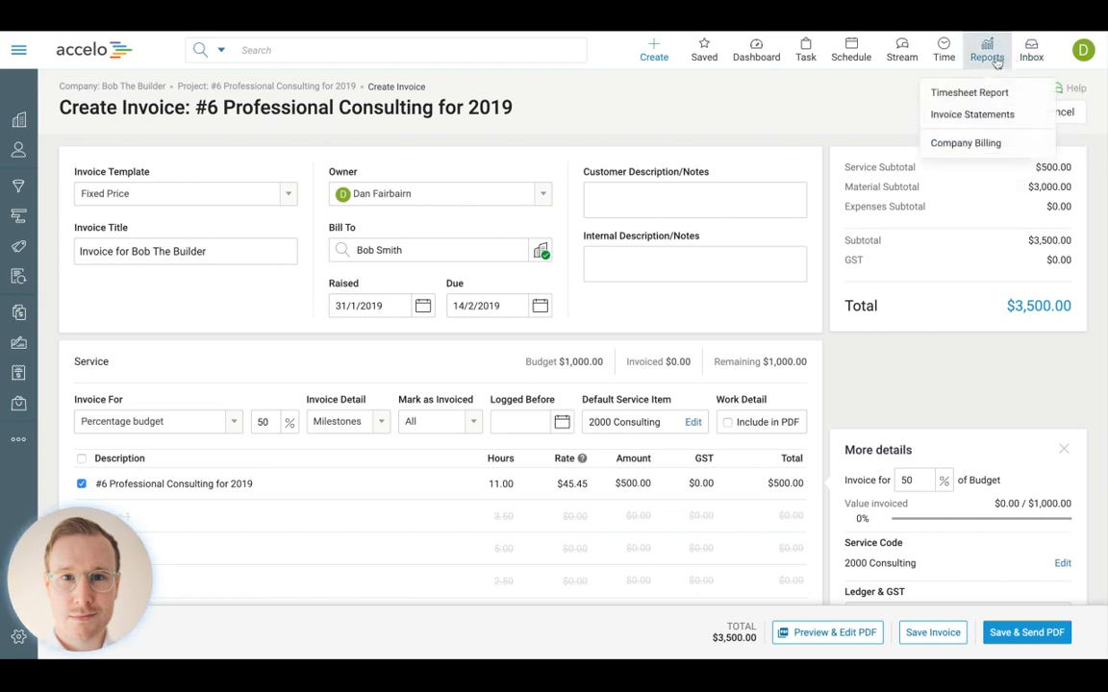
click(966, 142)
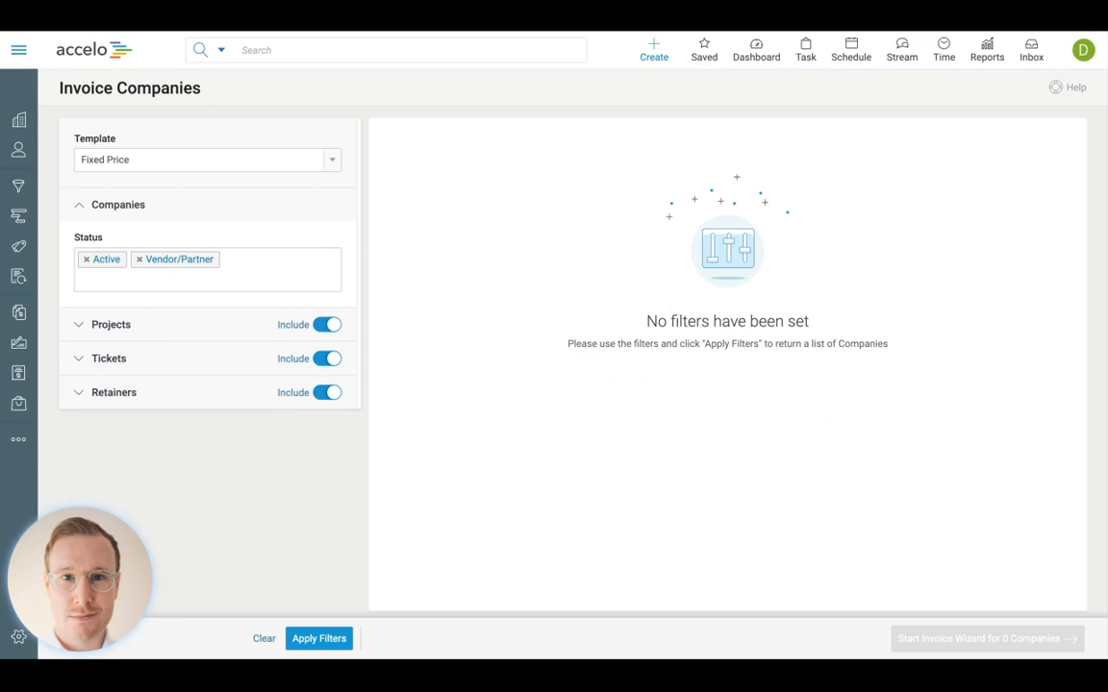
click(319, 639)
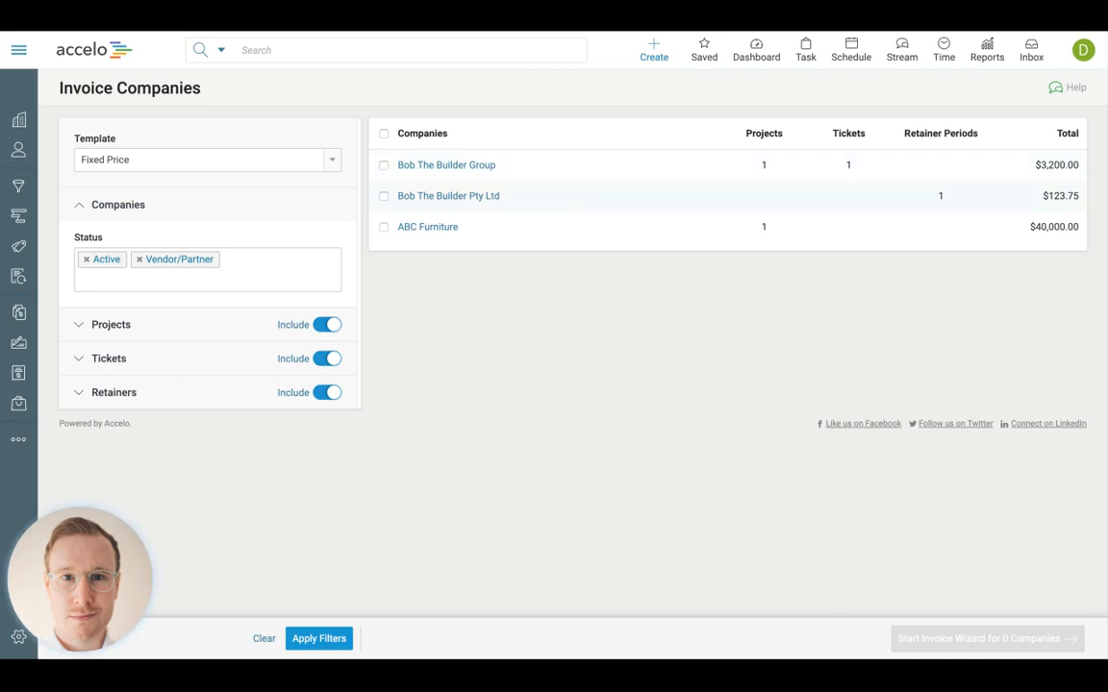
Try selecting all the listed companies, reduce the selection to Bob The Builder Group, and start the invoice wizard.
click(384, 165)
click(384, 197)
click(383, 228)
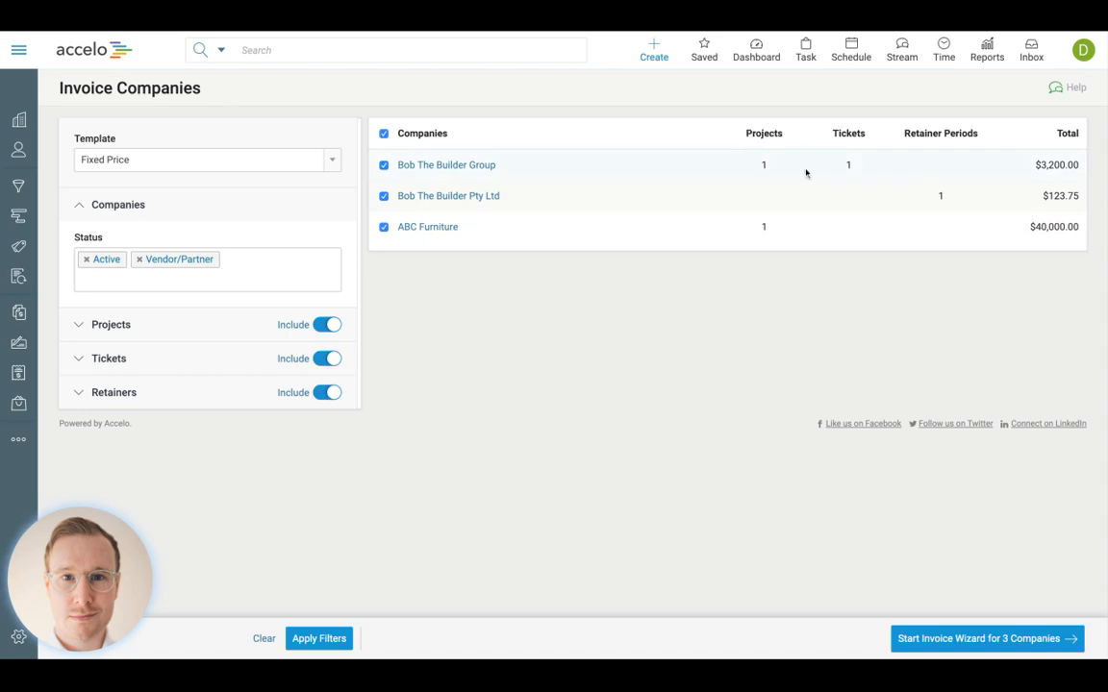
click(383, 196)
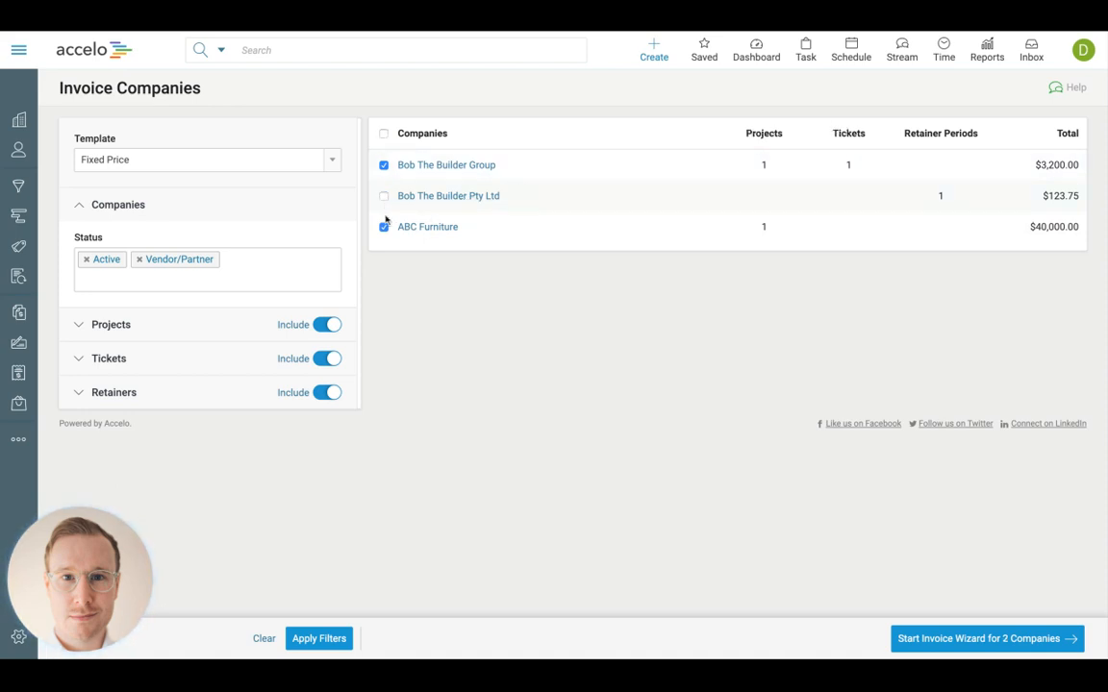
click(383, 227)
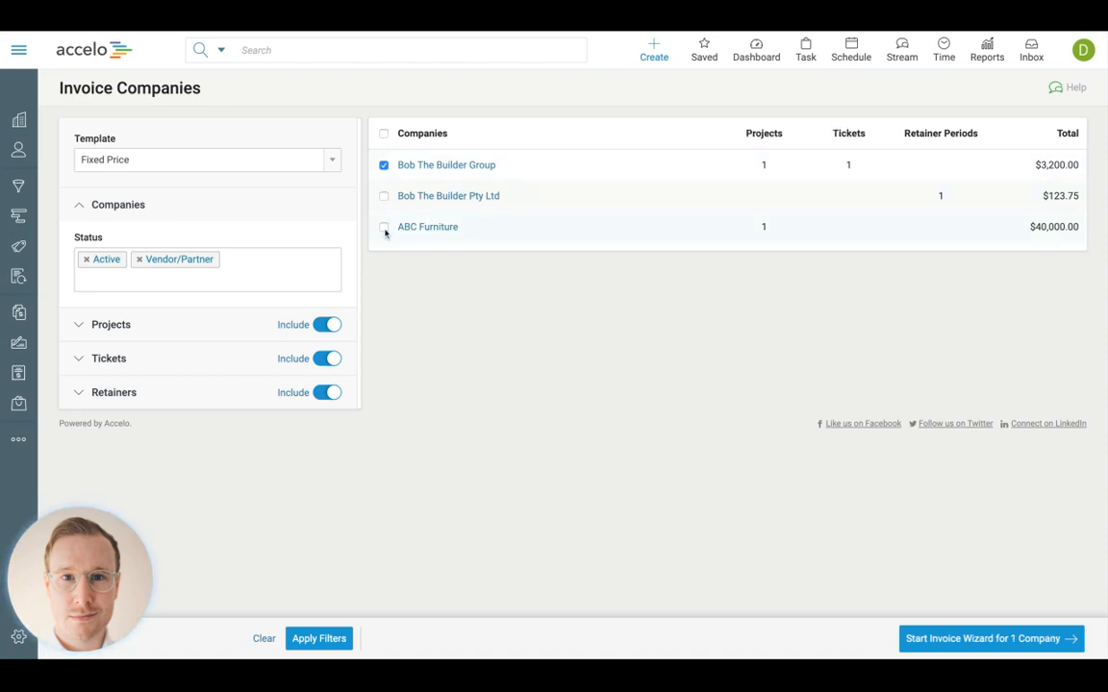
click(992, 638)
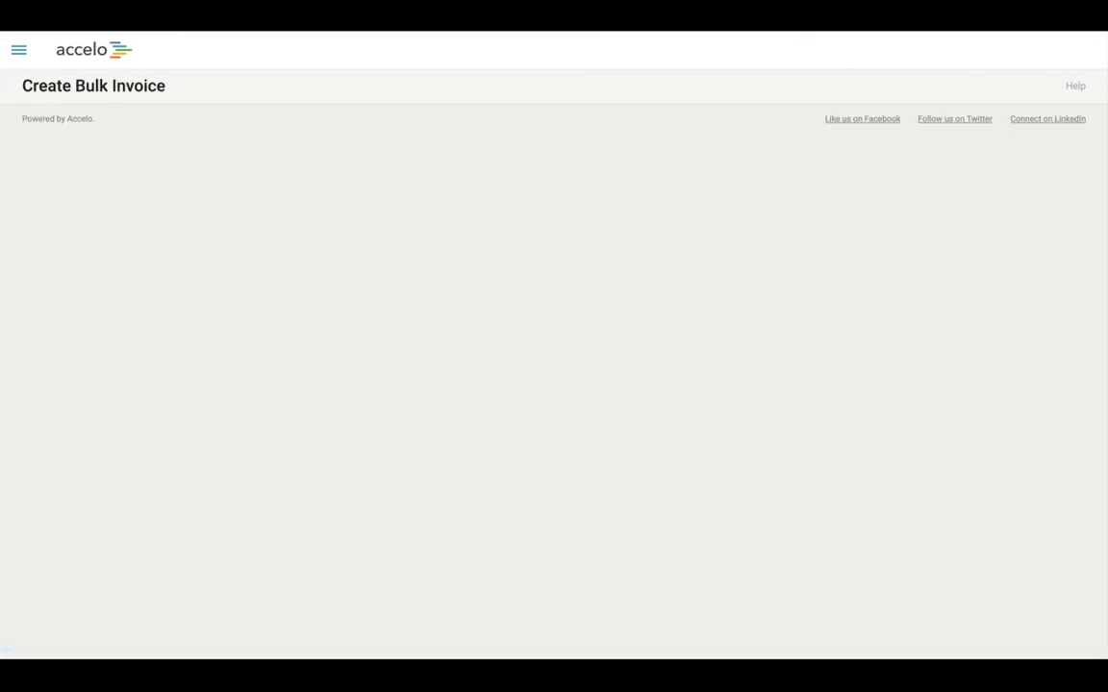